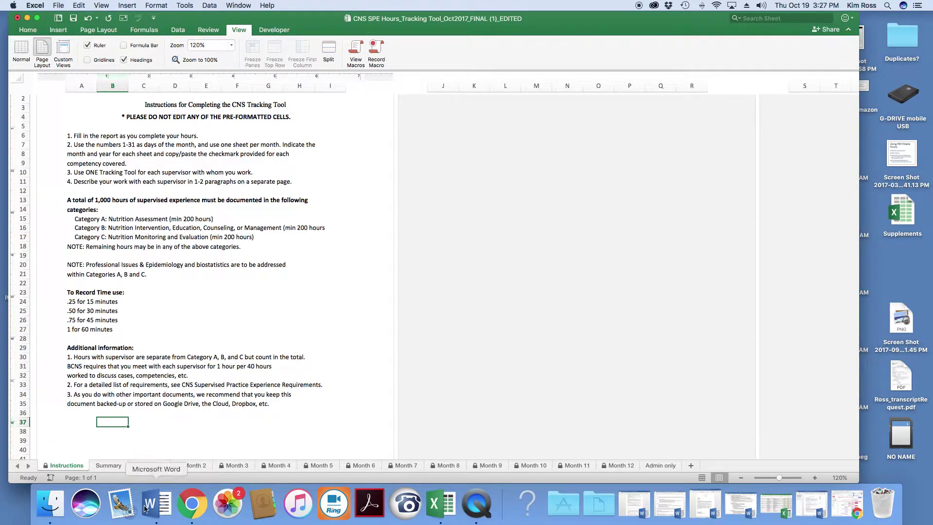
# On the Summary sheet, preview the Type of Practice Setting options in B15 without choosing one.
pyautogui.click(107, 466)
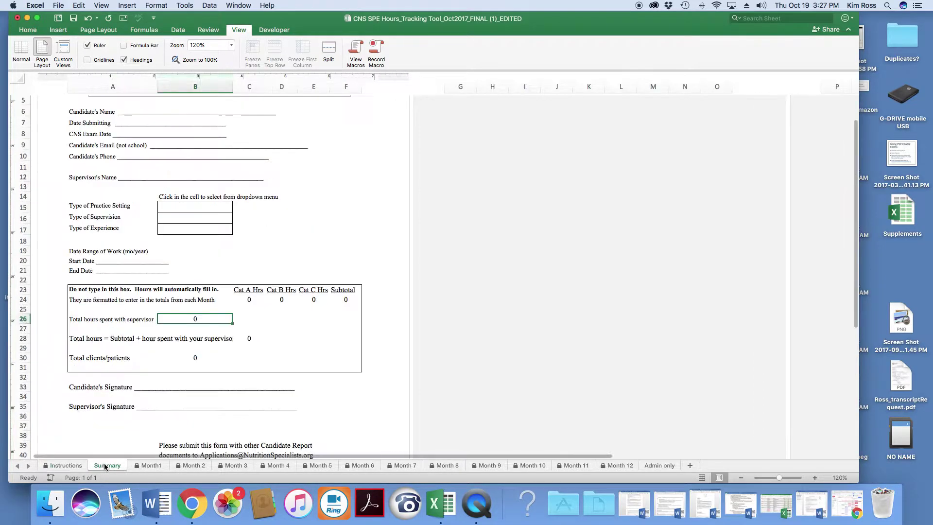
pyautogui.scroll(3, 128, 366)
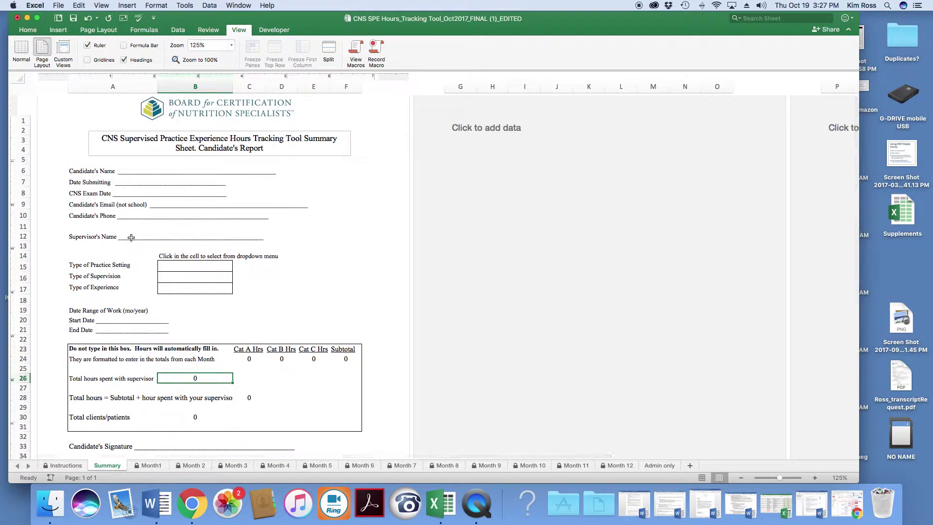
pyautogui.click(232, 268)
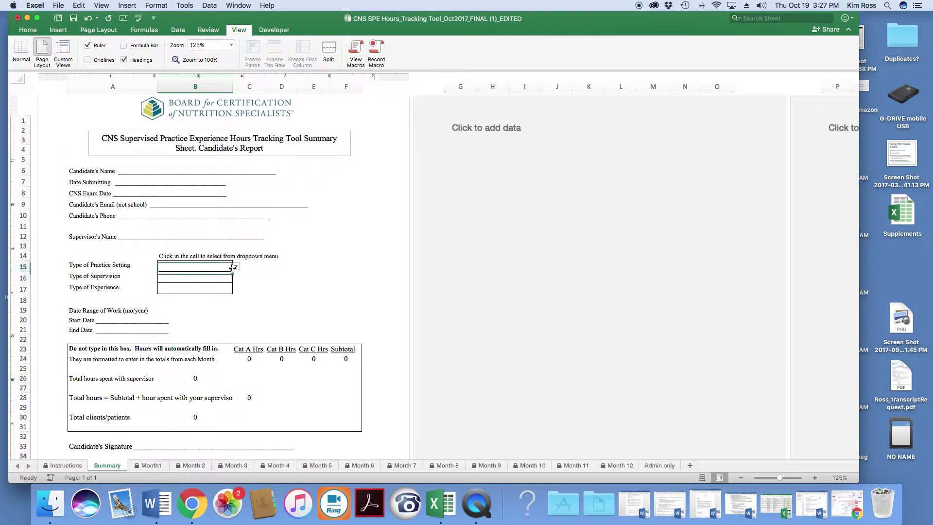
pyautogui.click(237, 267)
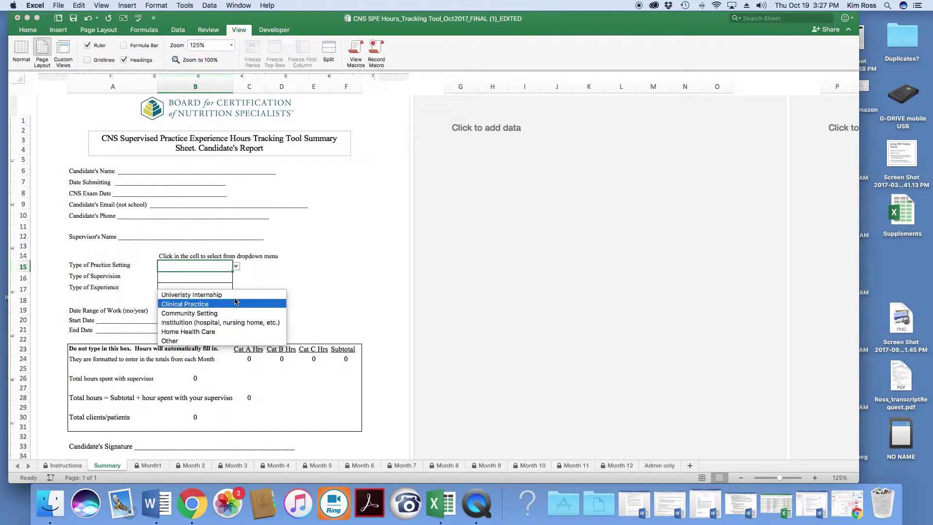
pyautogui.click(269, 278)
# Preview the Type of Supervision and Type of Experience options in B16 and B17, leaving both empty.
pyautogui.click(227, 280)
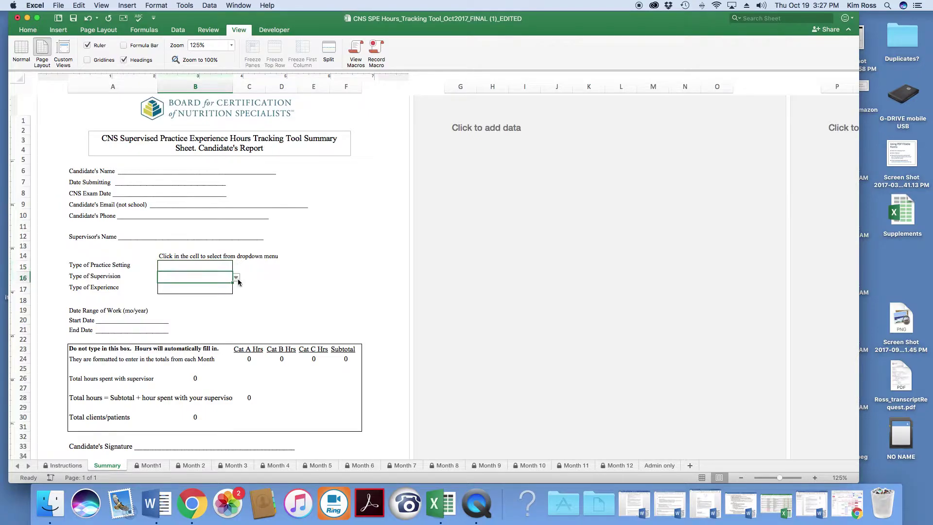
pyautogui.click(236, 277)
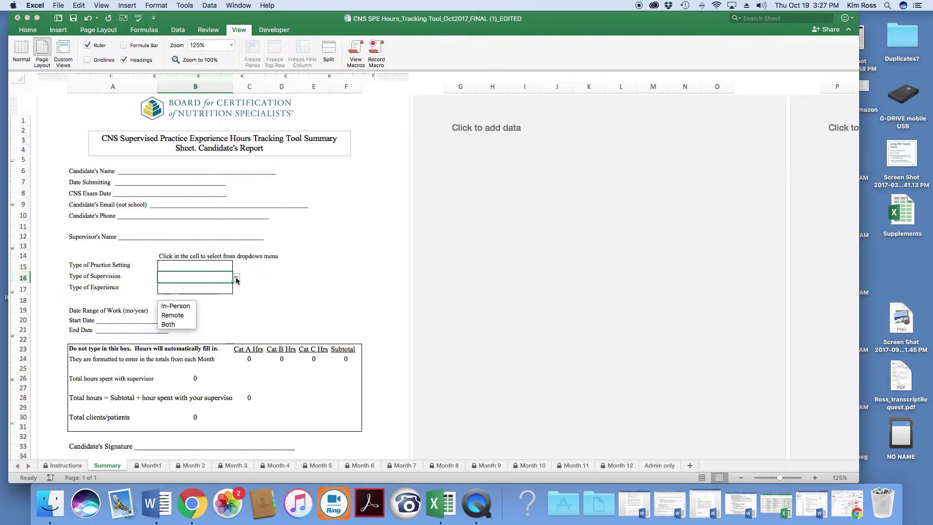
pyautogui.click(236, 302)
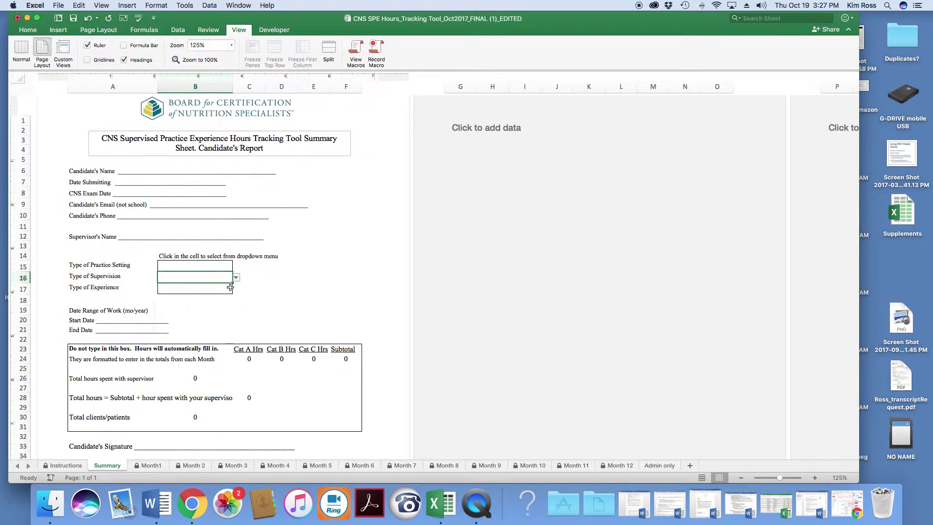
pyautogui.click(231, 288)
pyautogui.click(237, 290)
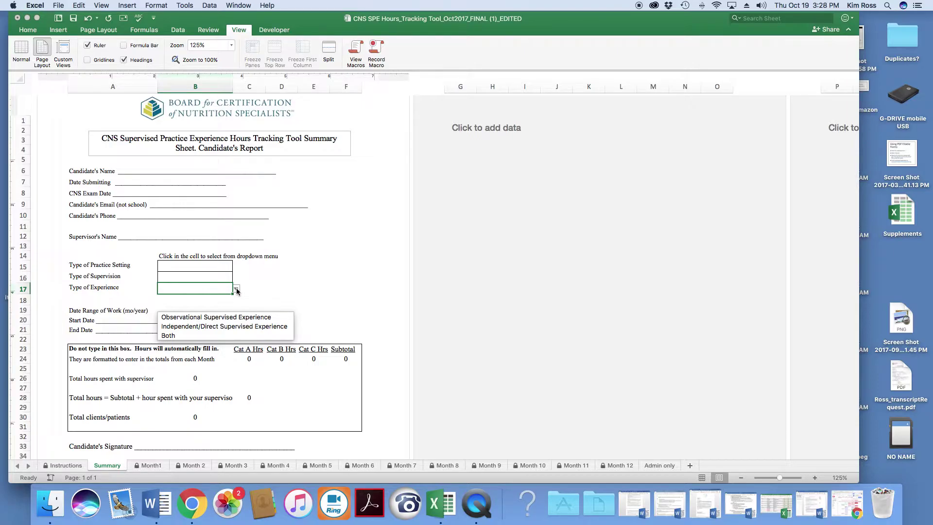
pyautogui.click(251, 289)
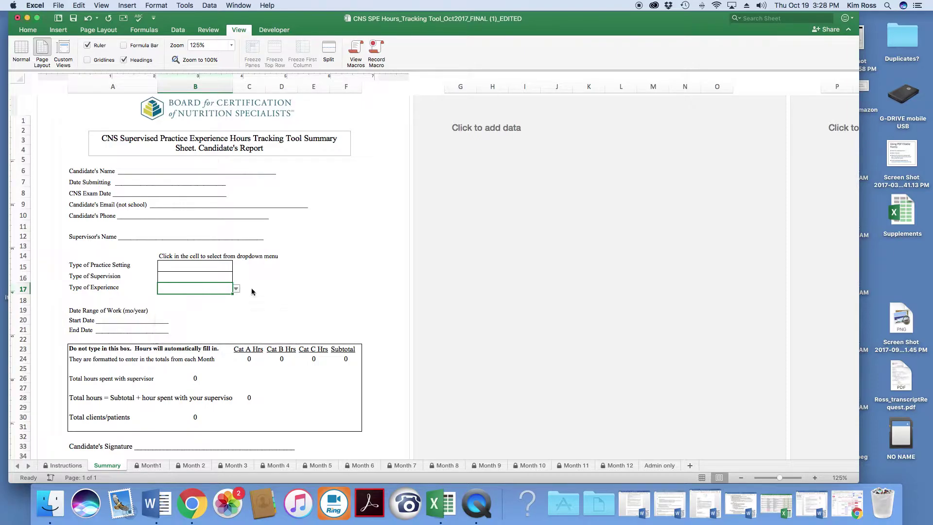
pyautogui.scroll(-3, 241, 304)
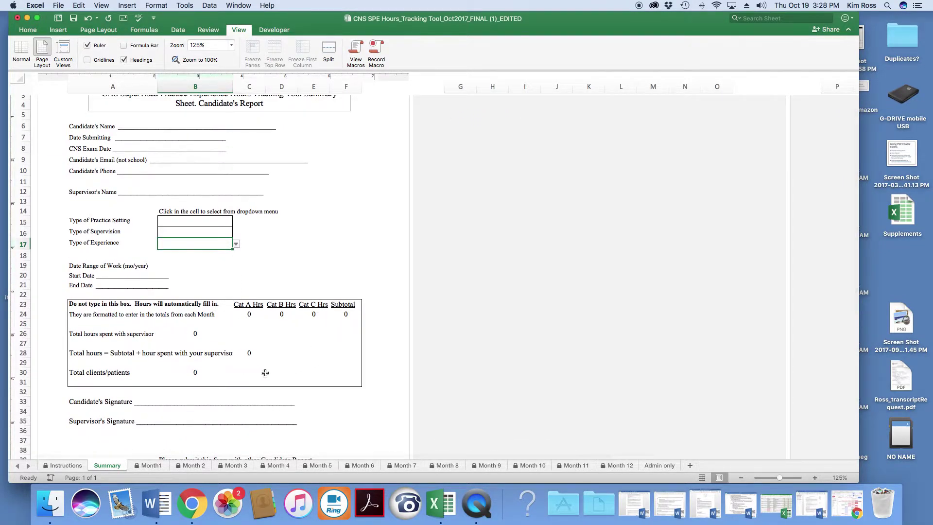
pyautogui.hscroll(1, 307, 364)
pyautogui.hscroll(3, 307, 363)
pyautogui.hscroll(-2, 306, 364)
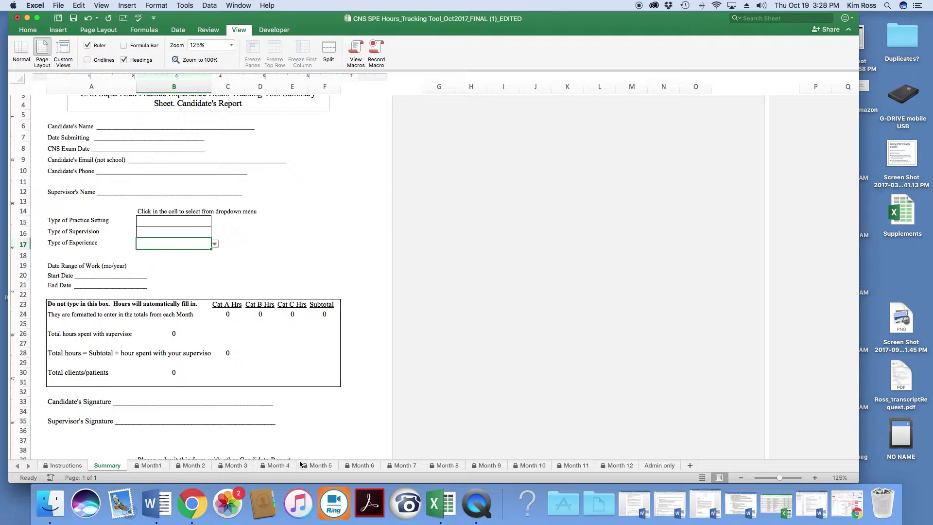
# Show the Month1 competencies checklist zoomed in to 120%.
pyautogui.click(156, 465)
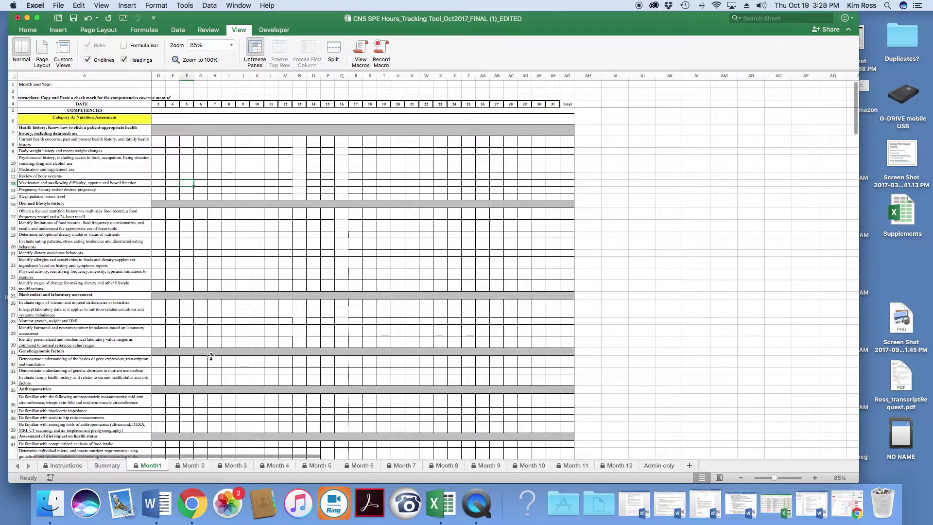
pyautogui.click(814, 476)
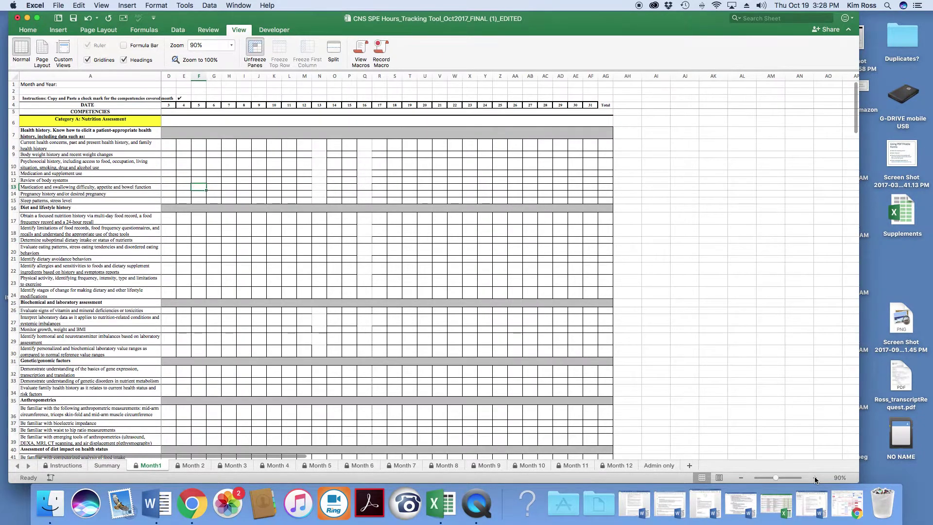
pyautogui.click(814, 476)
pyautogui.click(814, 476)
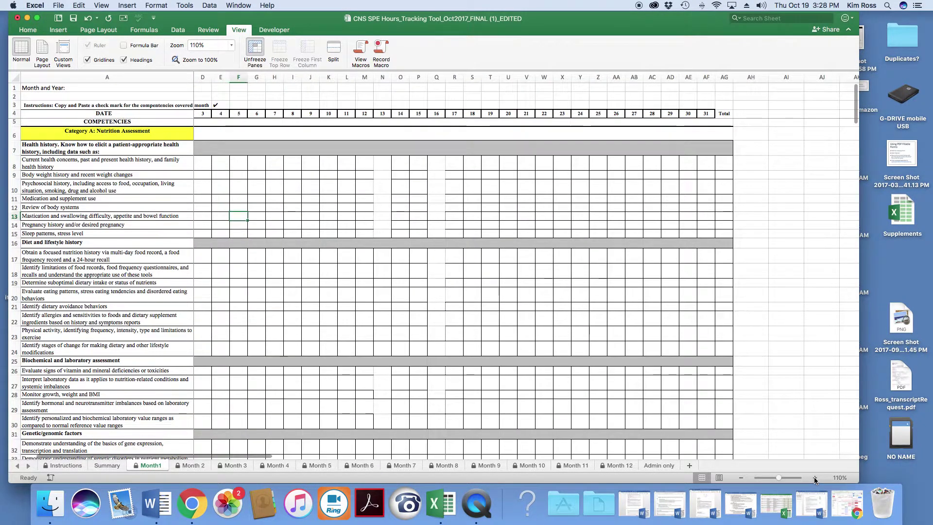
pyautogui.click(815, 478)
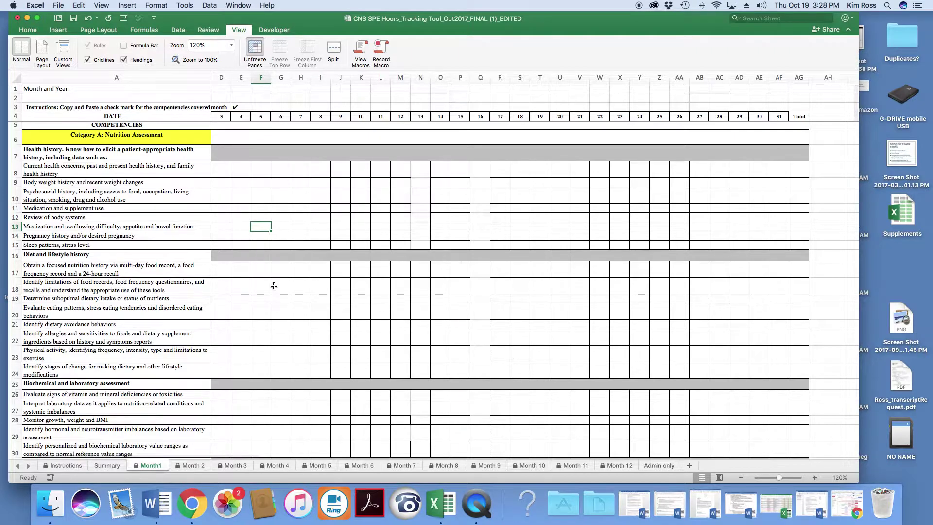
pyautogui.hscroll(-2, 249, 219)
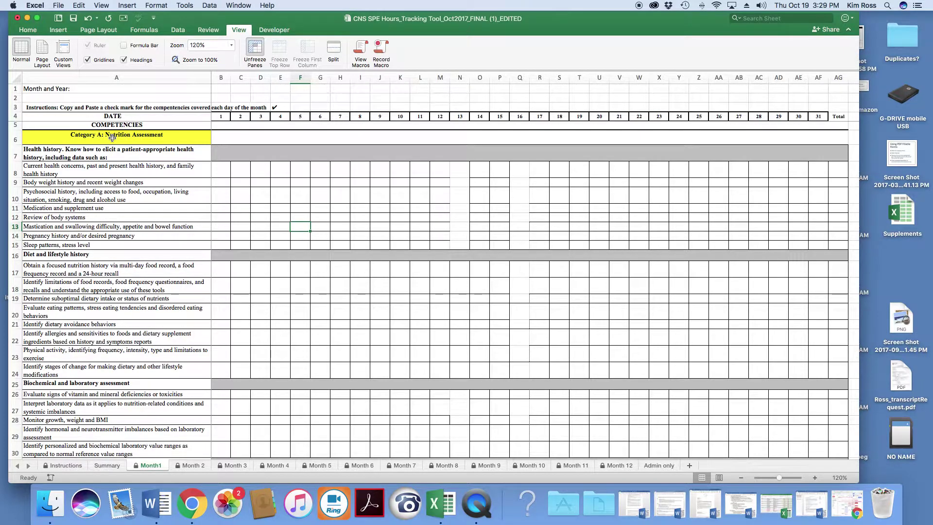
pyautogui.scroll(-5, 112, 138)
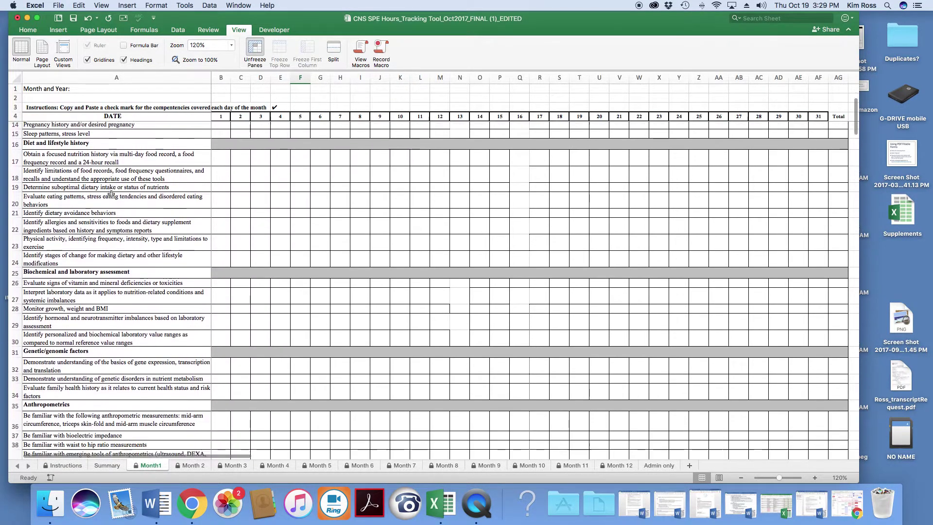
pyautogui.scroll(-10, 112, 195)
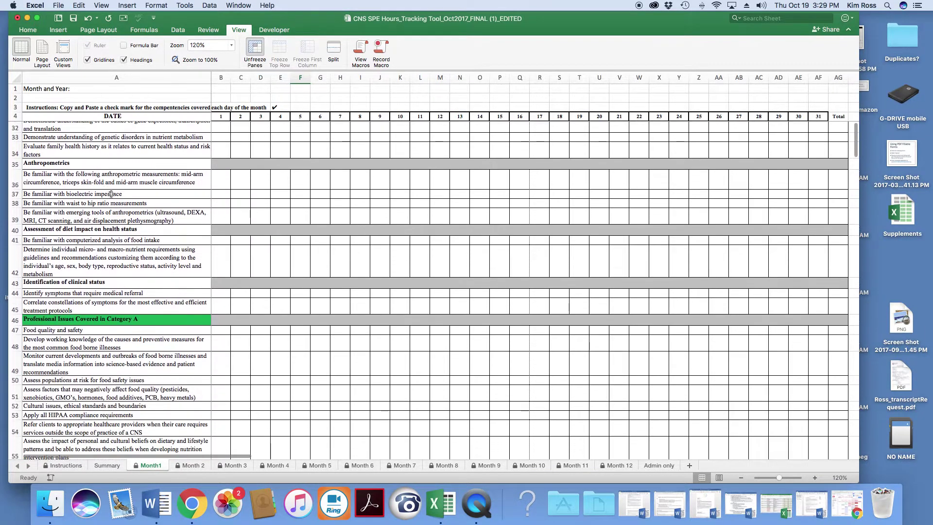
pyautogui.scroll(-5, 111, 194)
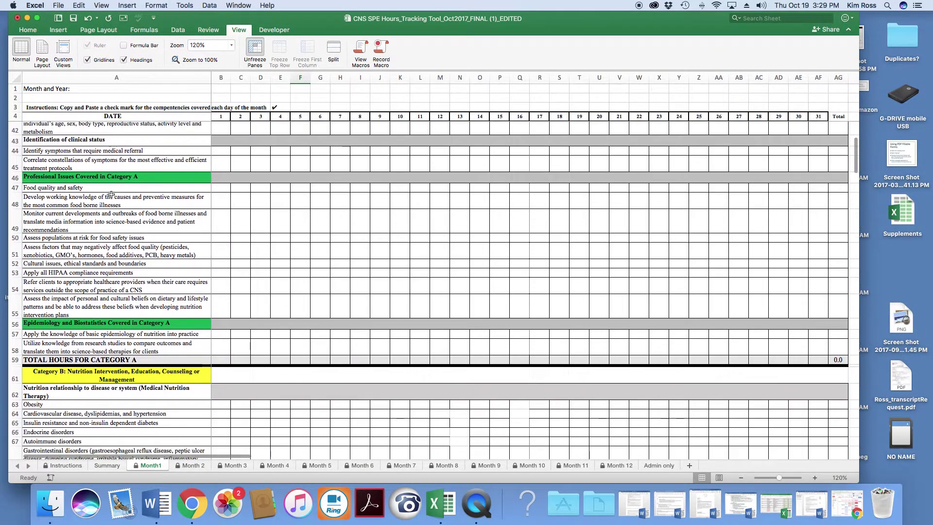
pyautogui.scroll(-5, 111, 194)
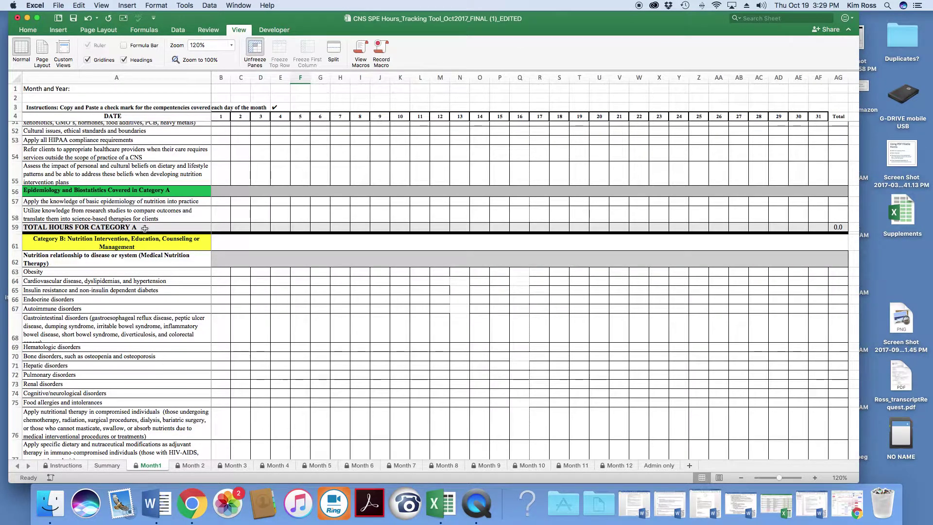
pyautogui.scroll(-5, 130, 246)
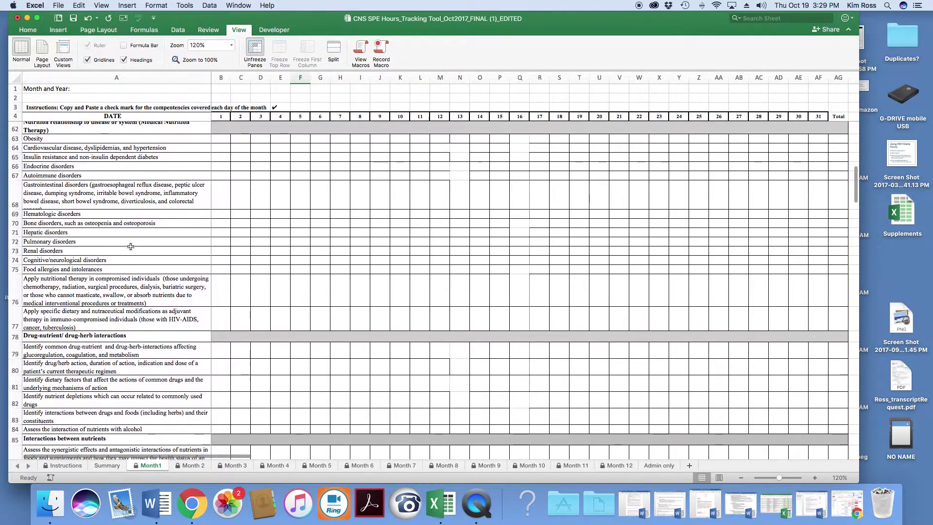
pyautogui.scroll(-10, 130, 246)
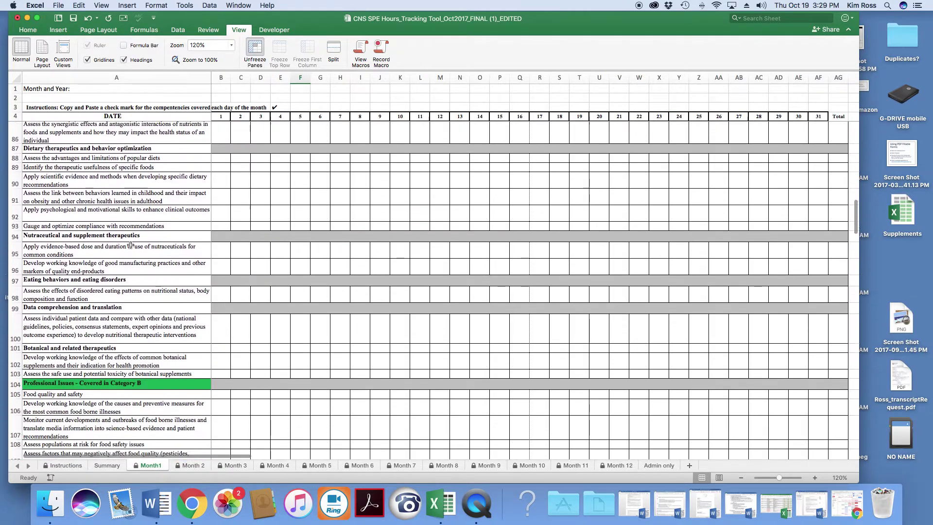
pyautogui.scroll(-10, 131, 245)
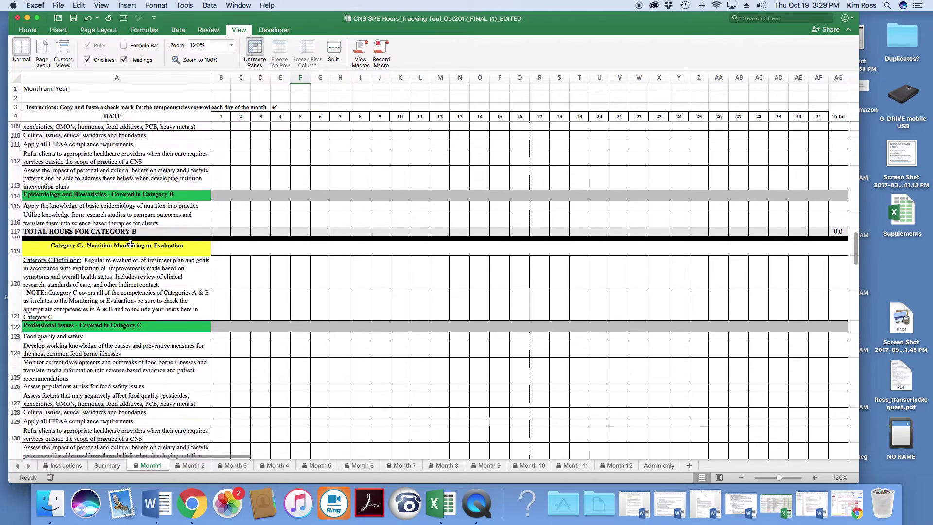
pyautogui.scroll(-1, 130, 244)
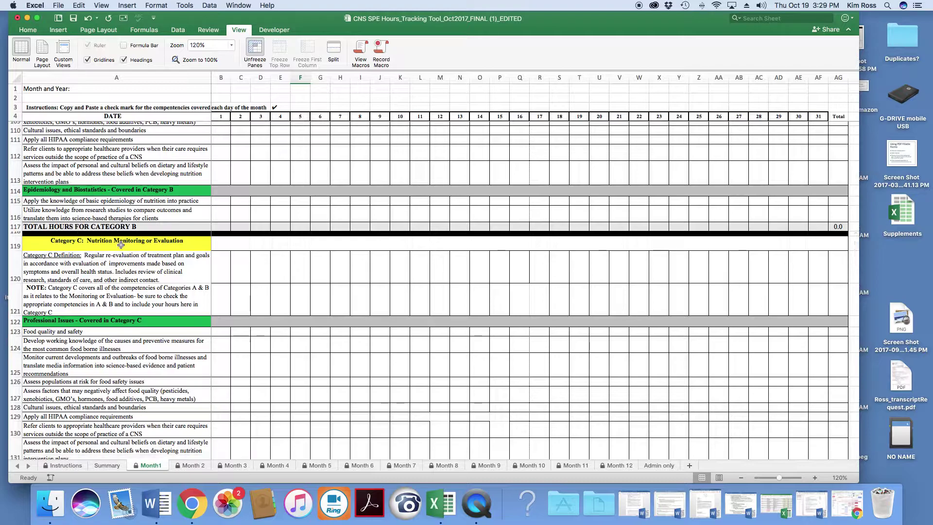
pyautogui.scroll(-3, 121, 273)
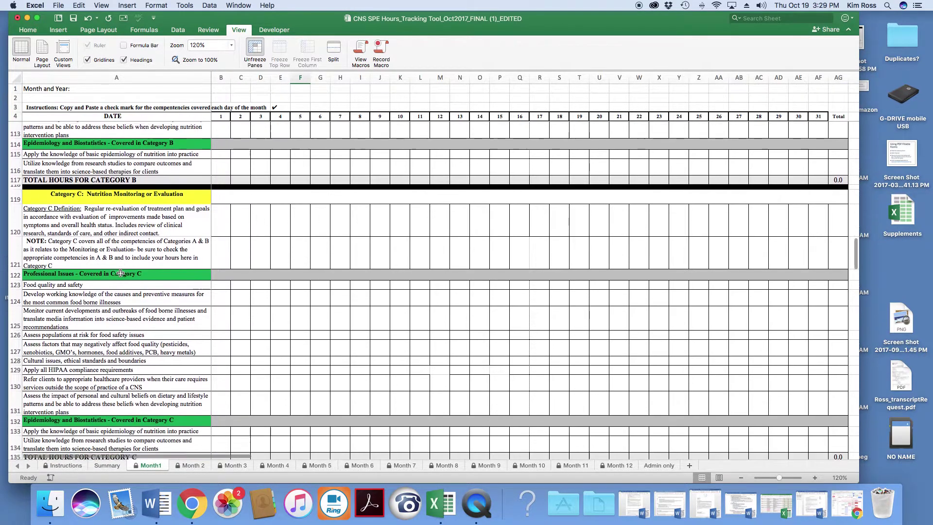
pyautogui.scroll(-11, 121, 274)
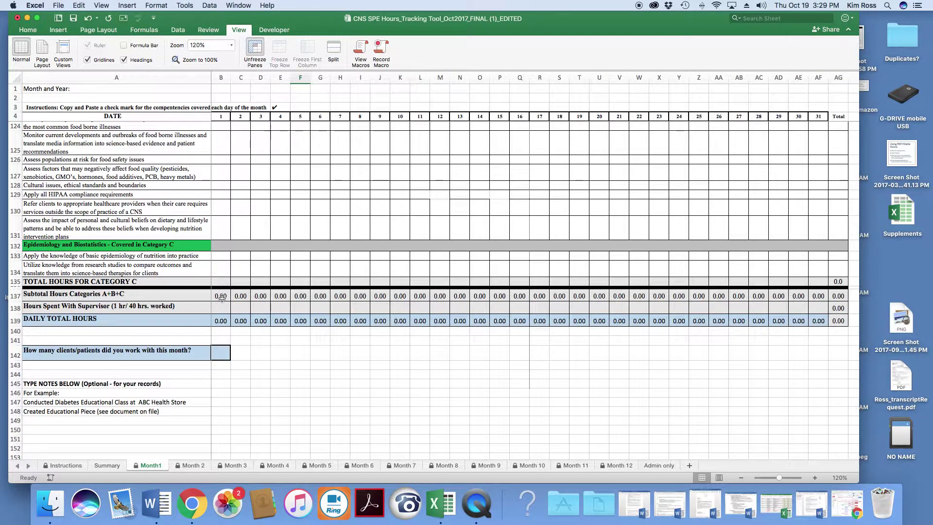
pyautogui.hscroll(1, 221, 308)
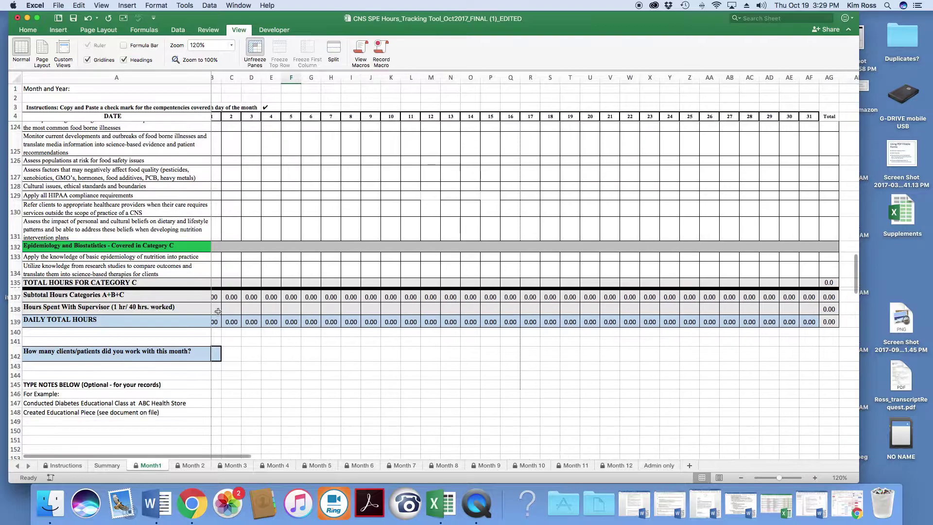
pyautogui.hscroll(-1, 222, 313)
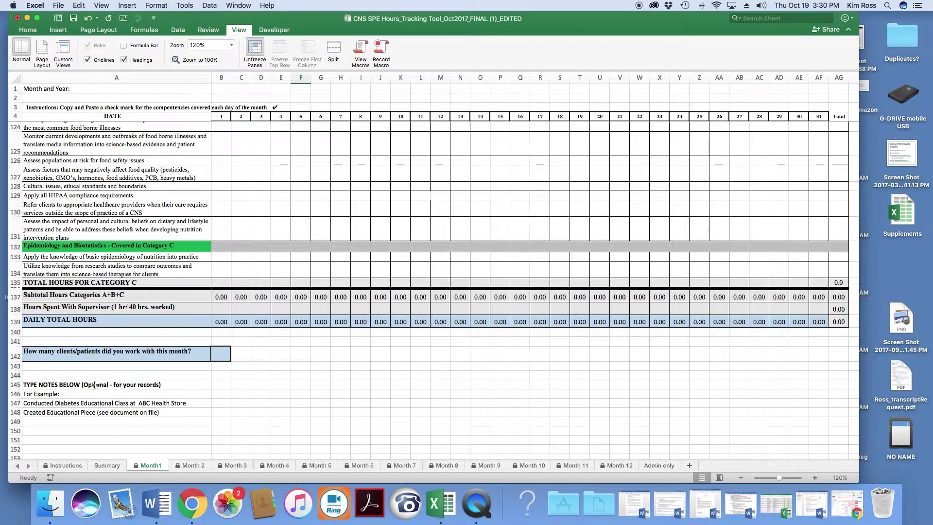
pyautogui.scroll(-3, 95, 385)
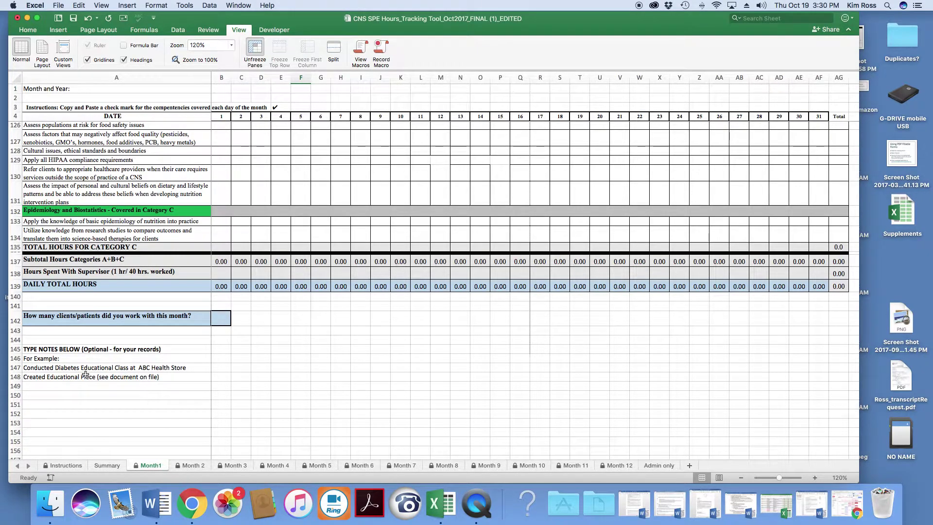
pyautogui.scroll(10, 88, 374)
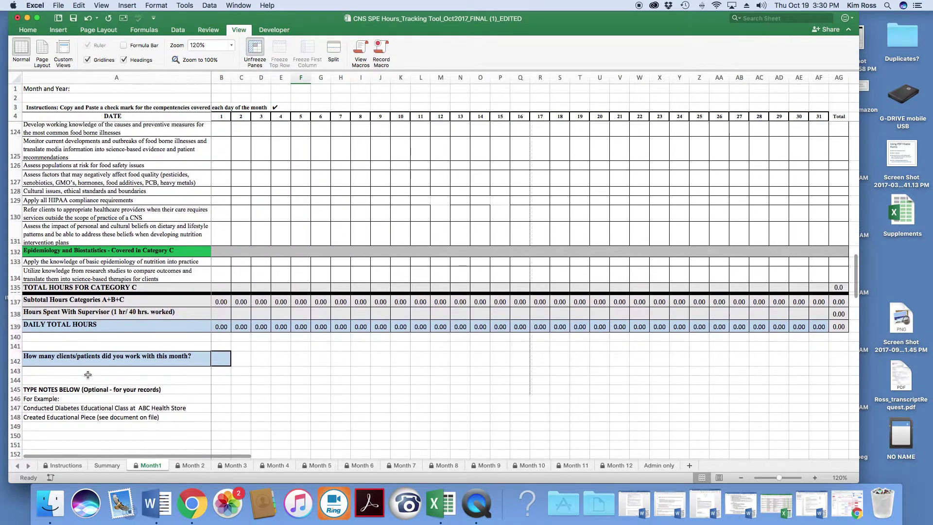
pyautogui.scroll(20, 88, 374)
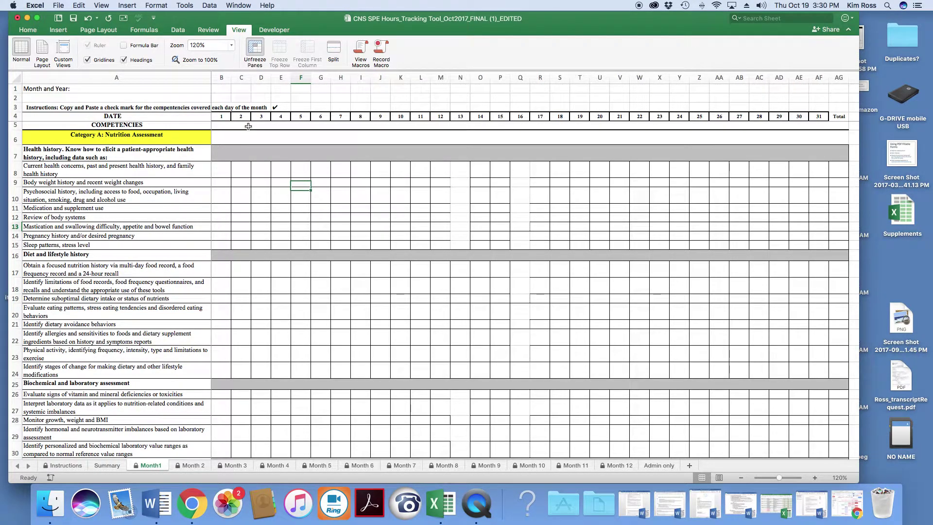
# Copy the E3 check mark and paste it into day-1 cells B8, B9, B11, B13, B15, B17 and B19.
pyautogui.click(279, 107)
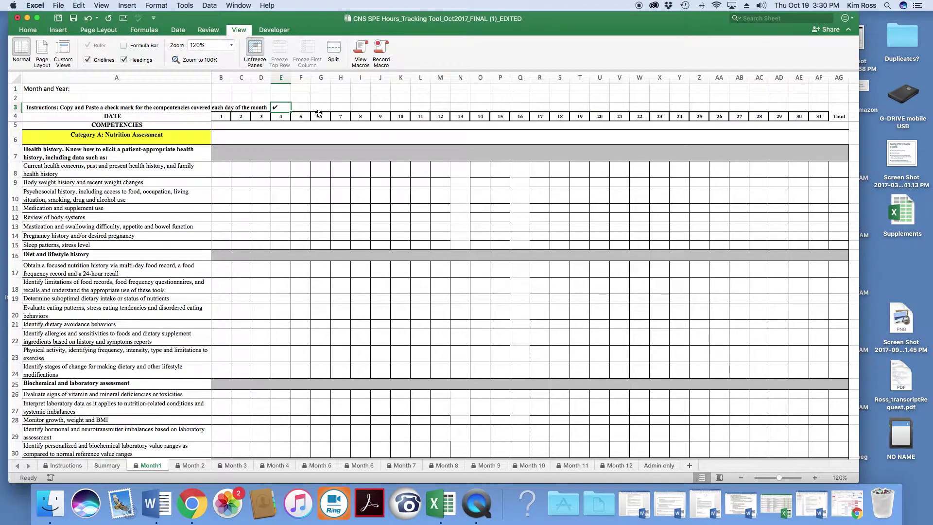
pyautogui.press('super+c')
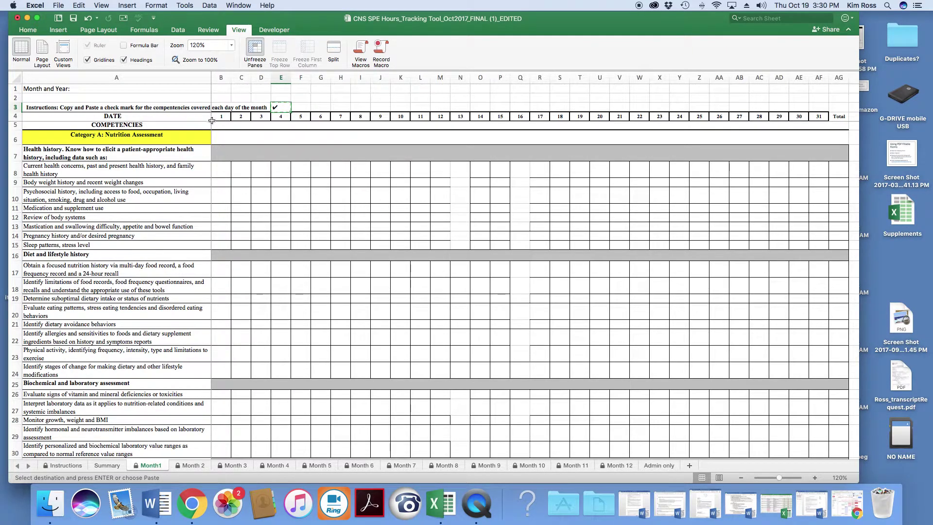
pyautogui.click(221, 172)
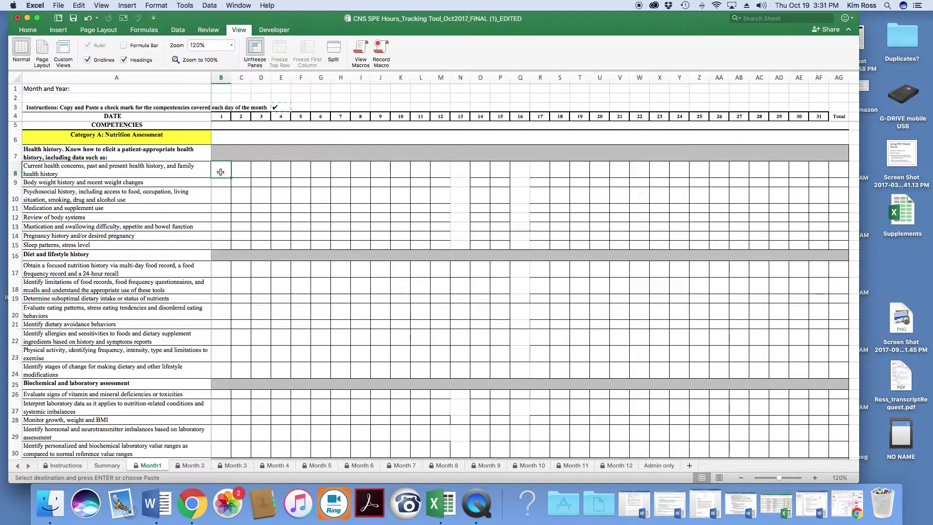
pyautogui.press('super+v')
pyautogui.click(219, 183)
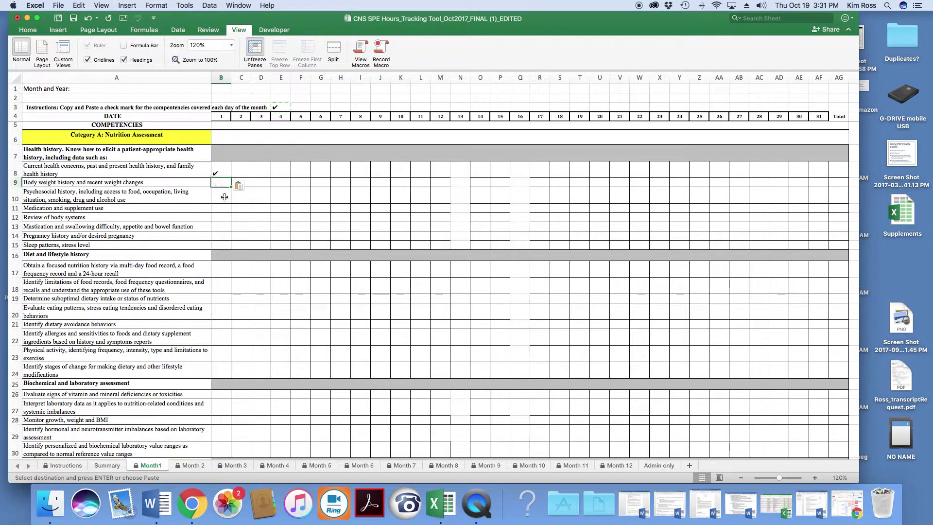
pyautogui.press('super+v')
pyautogui.click(221, 207)
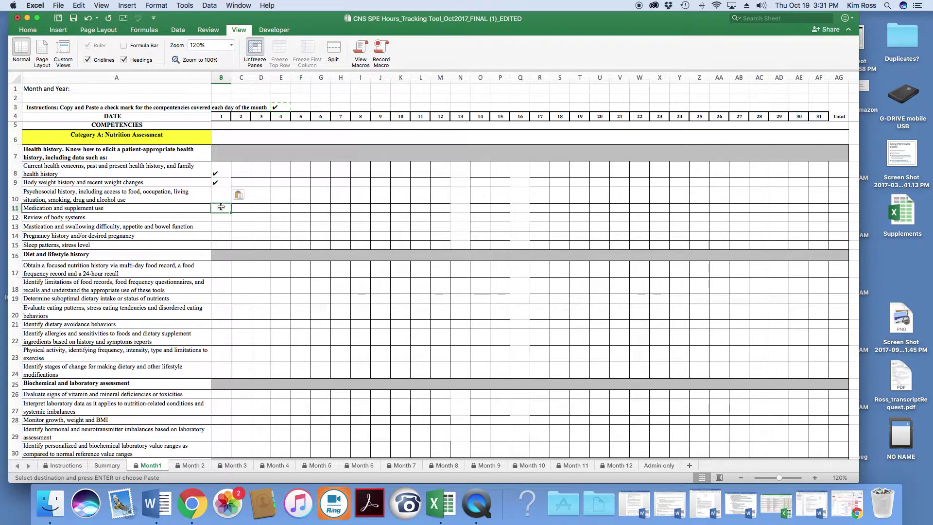
pyautogui.press('super+v')
pyautogui.click(218, 226)
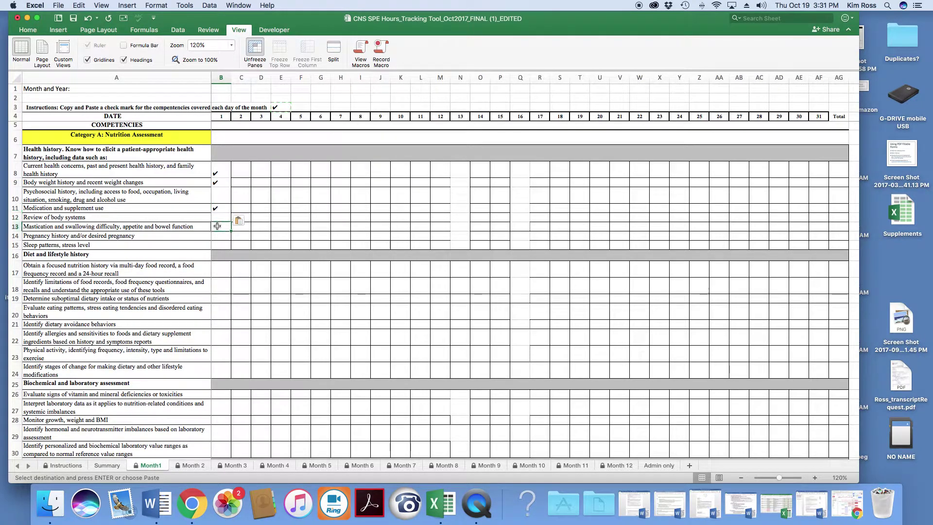
pyautogui.press('super+v')
pyautogui.click(219, 244)
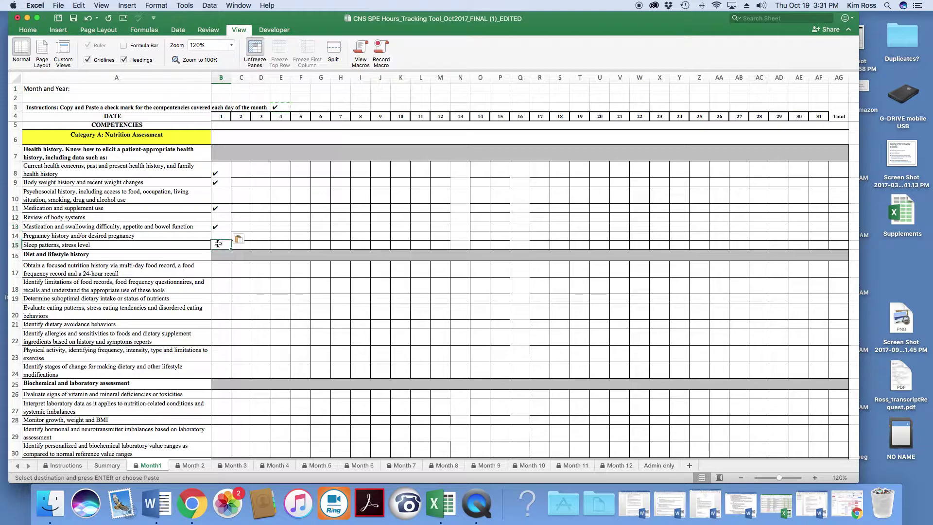
pyautogui.press('super+v')
pyautogui.click(224, 271)
pyautogui.press('super+v')
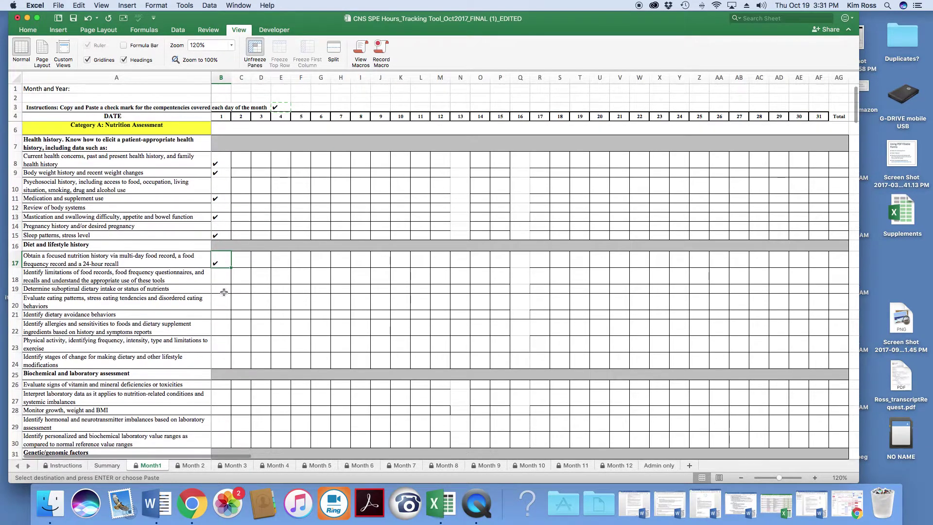
pyautogui.click(220, 297)
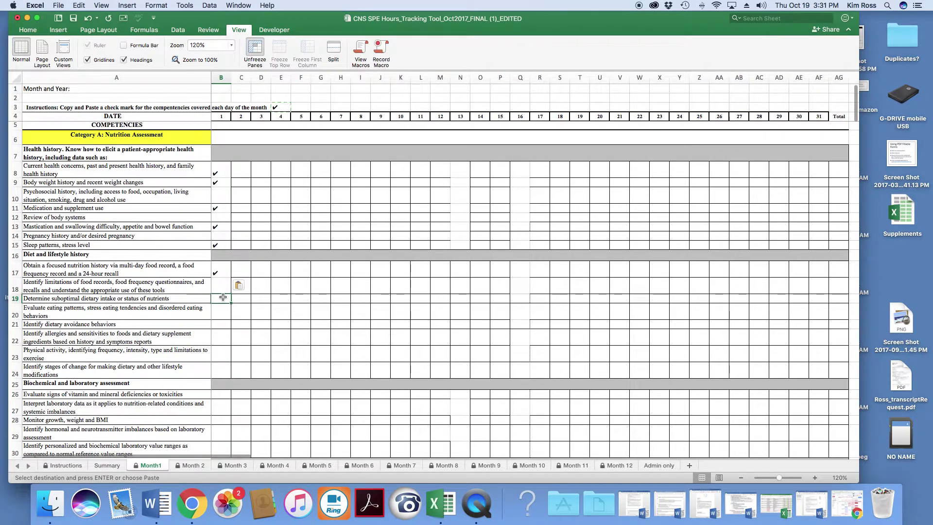
pyautogui.press('super+v')
# Paste day-1 check marks into B28, B34, B64, B68, B76 and B74.
pyautogui.scroll(-3, 226, 304)
pyautogui.scroll(-1, 226, 304)
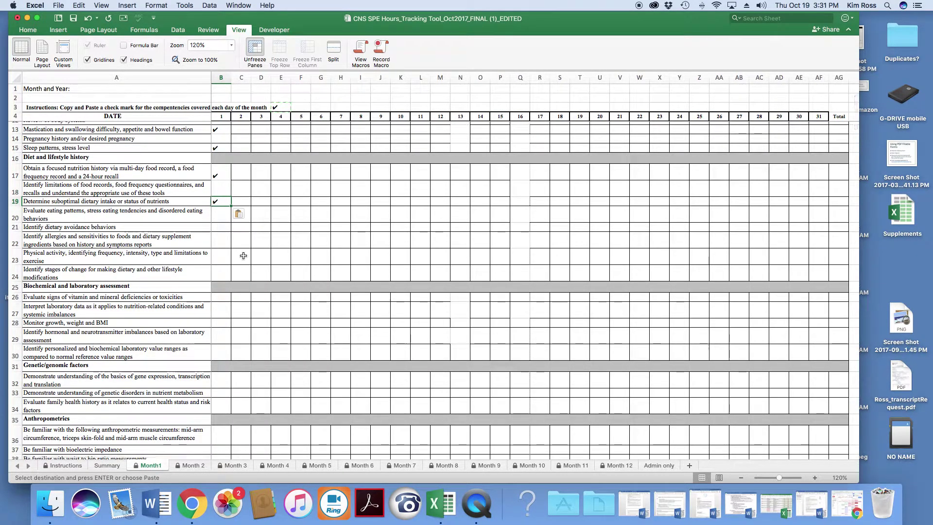
pyautogui.scroll(-4, 225, 264)
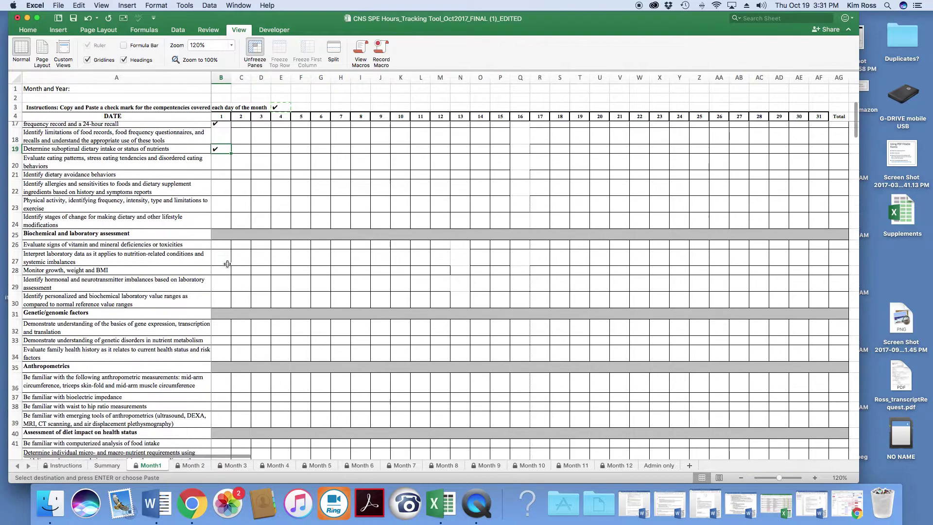
pyautogui.click(221, 234)
pyautogui.press('super+v')
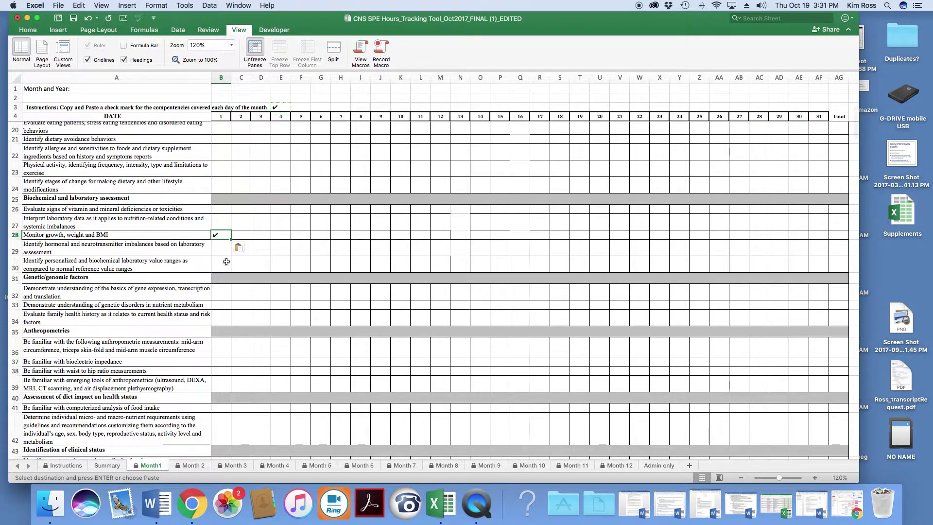
pyautogui.scroll(-2, 223, 261)
pyautogui.click(223, 254)
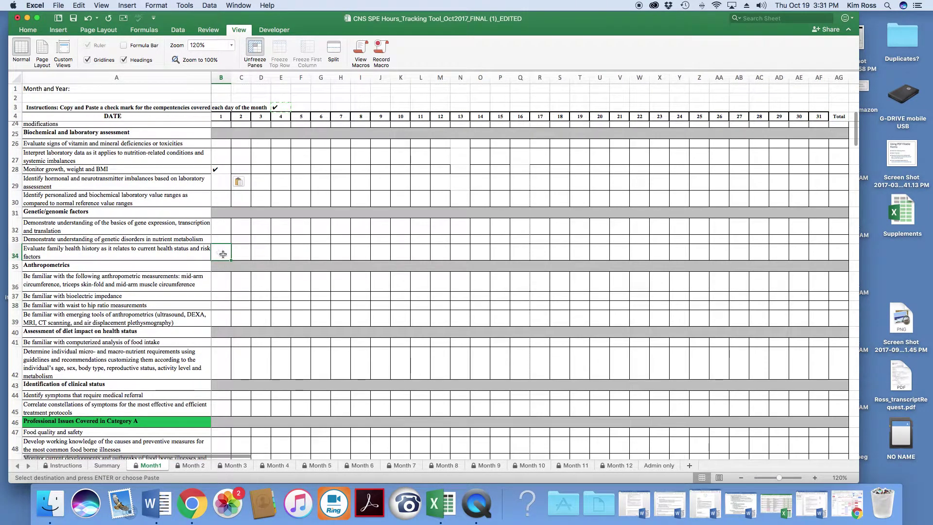
pyautogui.press('super+v')
pyautogui.scroll(-3, 225, 255)
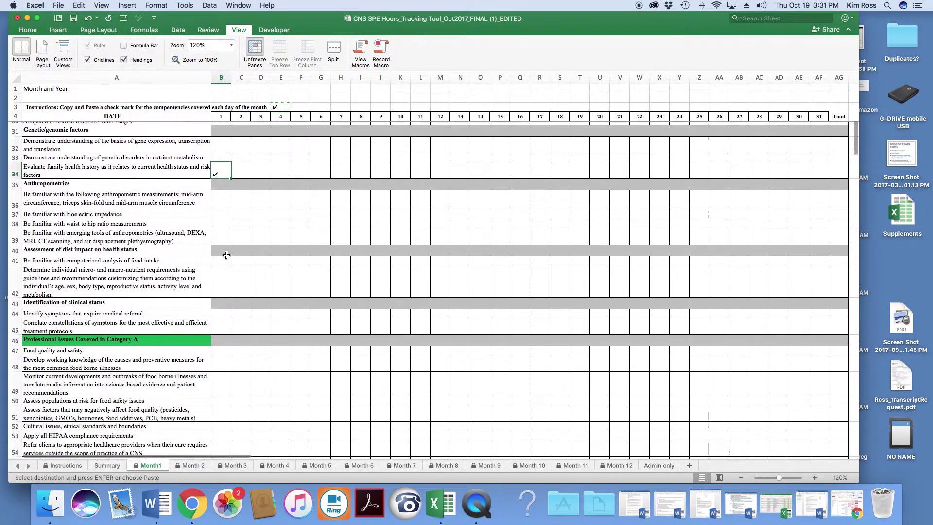
pyautogui.scroll(-5, 226, 255)
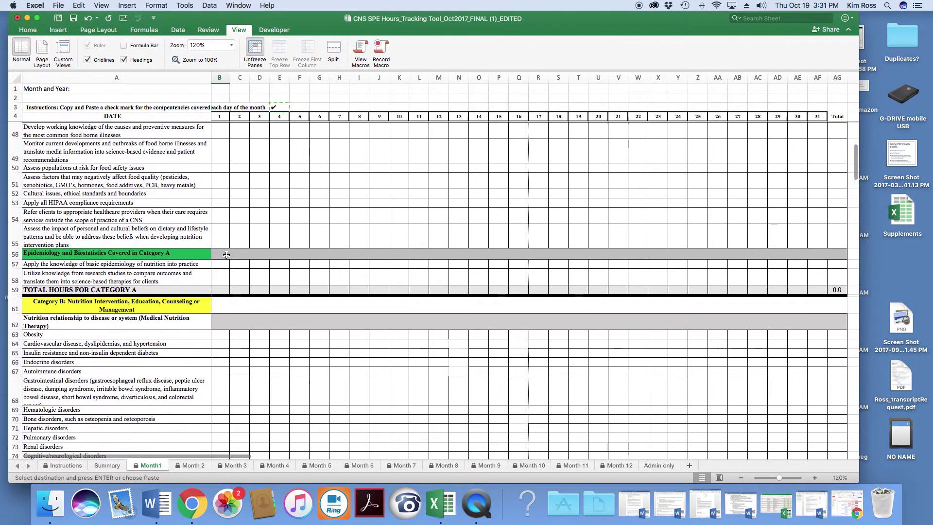
pyautogui.scroll(-3, 226, 255)
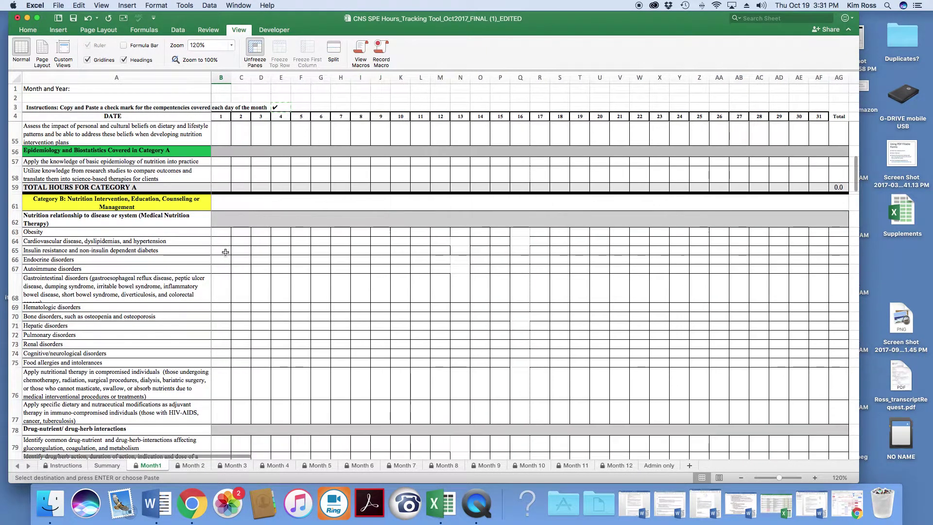
pyautogui.click(222, 244)
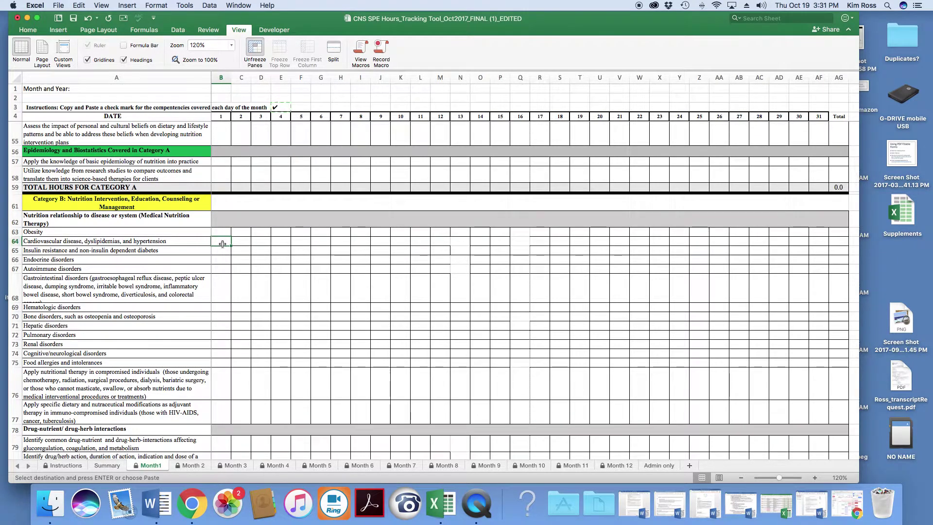
pyautogui.press('super+v')
pyautogui.click(223, 297)
pyautogui.press('super+v')
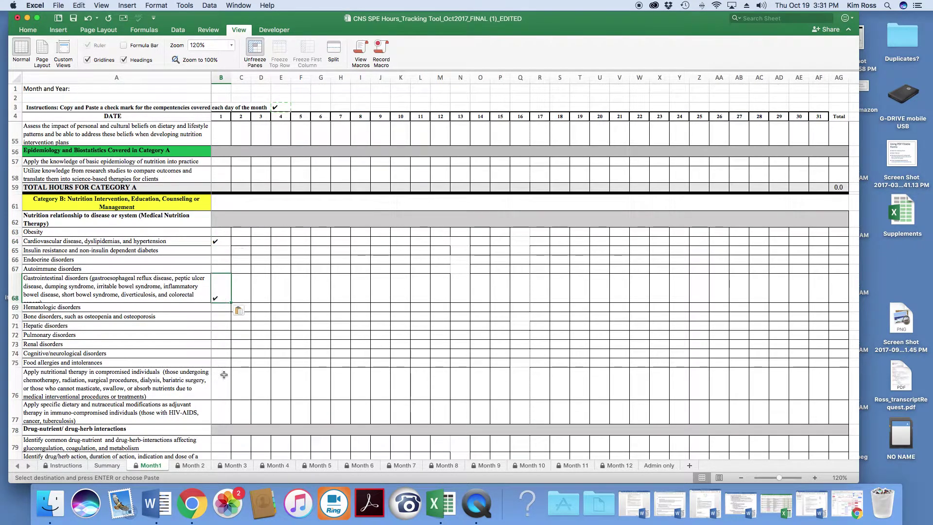
pyautogui.click(224, 370)
pyautogui.press('super+v')
pyautogui.click(221, 354)
pyautogui.press('super+v')
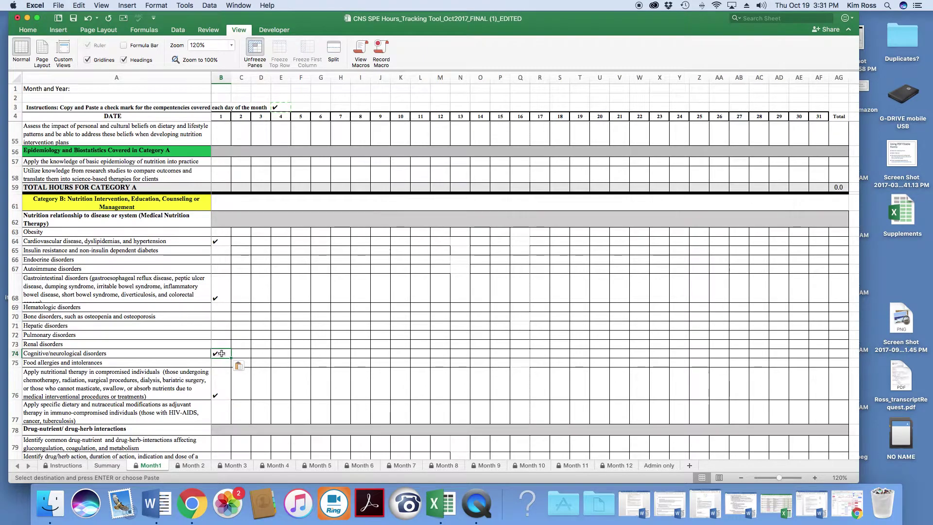
# Check day 1 for dietary factors affecting drugs (B81), food quality (B109) and research knowledge.
pyautogui.scroll(-3, 221, 354)
pyautogui.scroll(-1, 221, 355)
pyautogui.click(221, 355)
pyautogui.press('super+v')
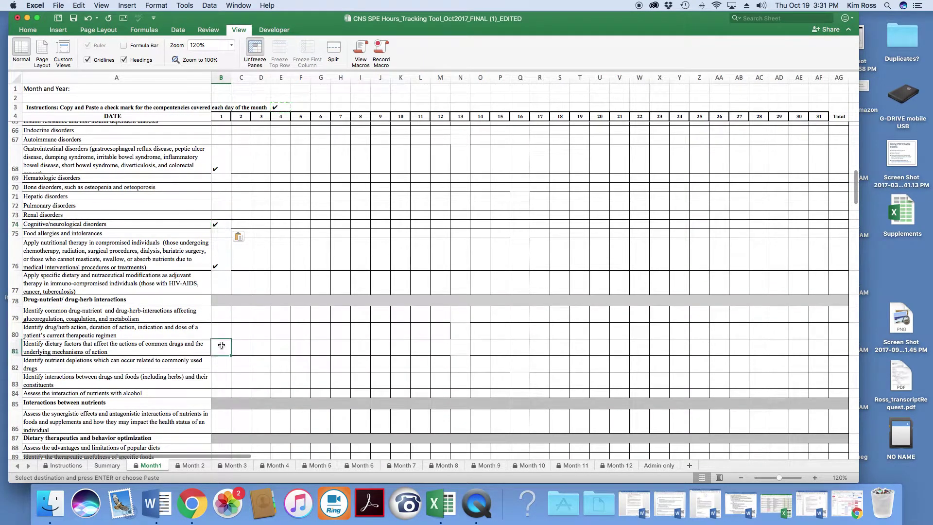
pyautogui.scroll(-8, 221, 355)
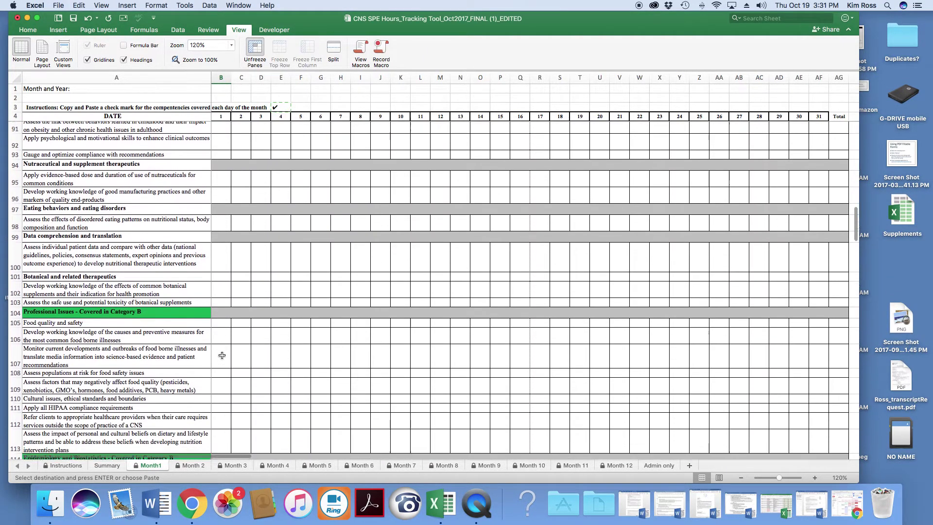
pyautogui.scroll(-2, 222, 355)
pyautogui.click(222, 219)
pyautogui.press('super+v')
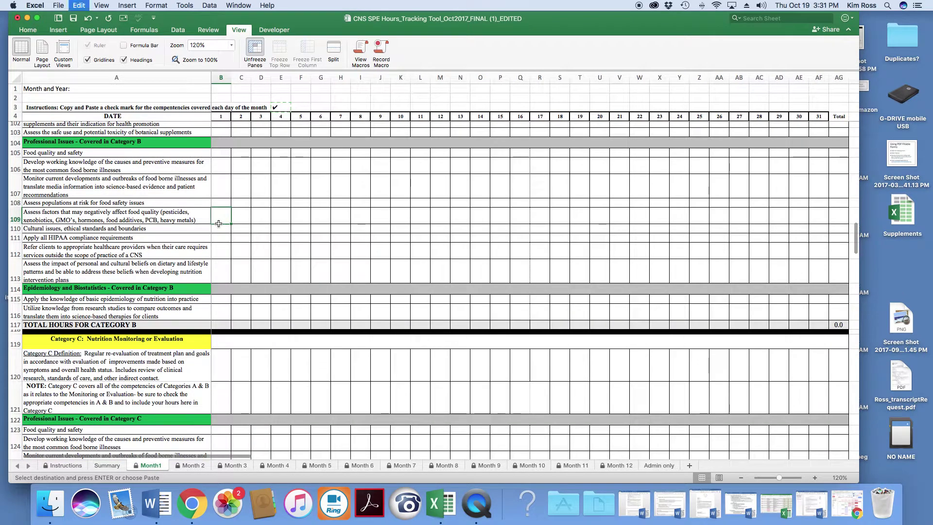
pyautogui.click(221, 311)
pyautogui.press('super+v')
pyautogui.scroll(-3, 223, 304)
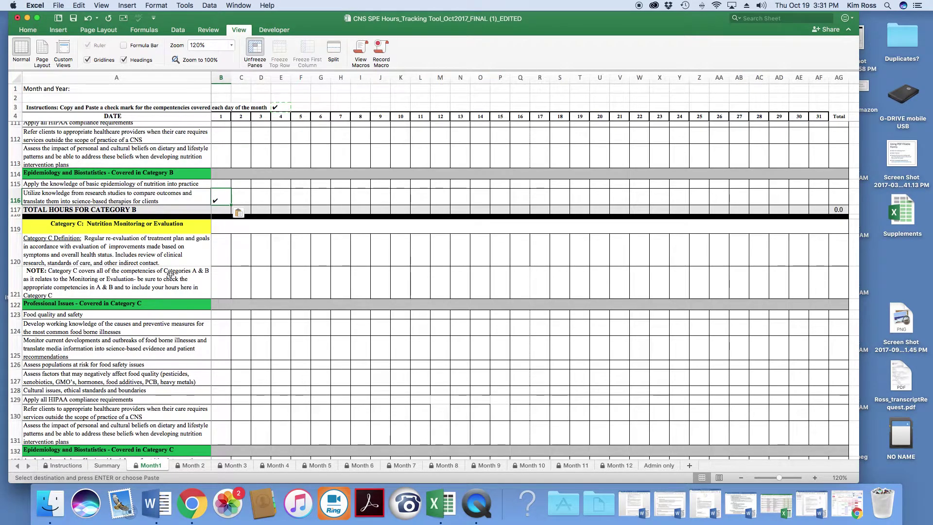
pyautogui.scroll(3, 235, 196)
pyautogui.scroll(15, 233, 199)
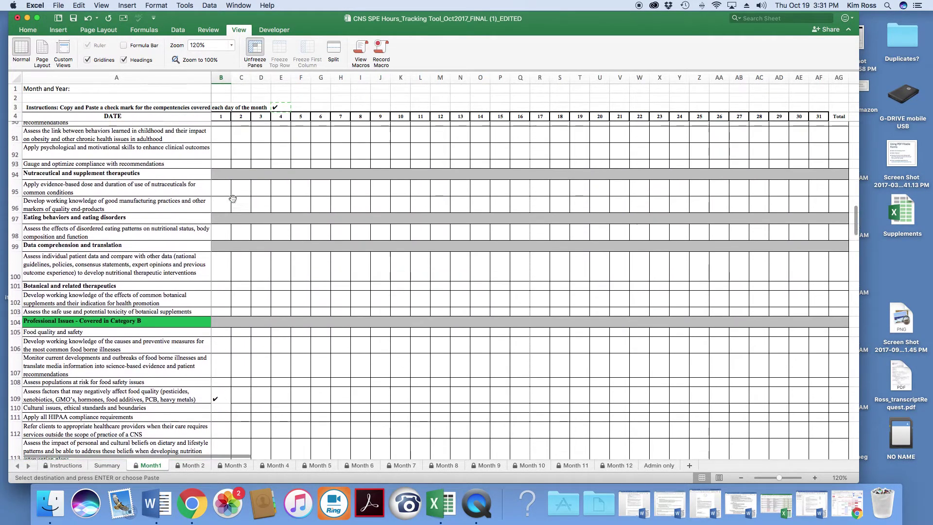
pyautogui.scroll(5, 232, 198)
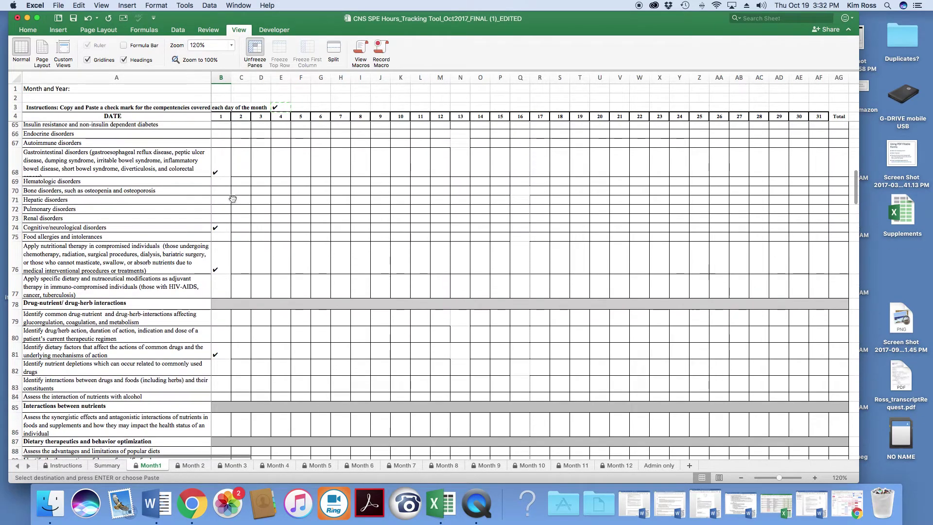
pyautogui.scroll(-10, 231, 201)
pyautogui.scroll(-10, 231, 202)
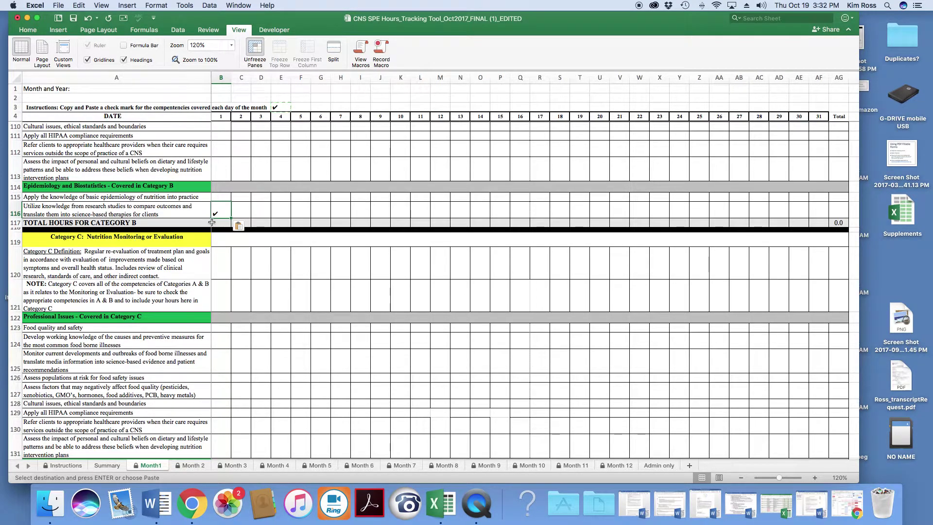
pyautogui.scroll(10, 211, 222)
pyautogui.scroll(8, 212, 222)
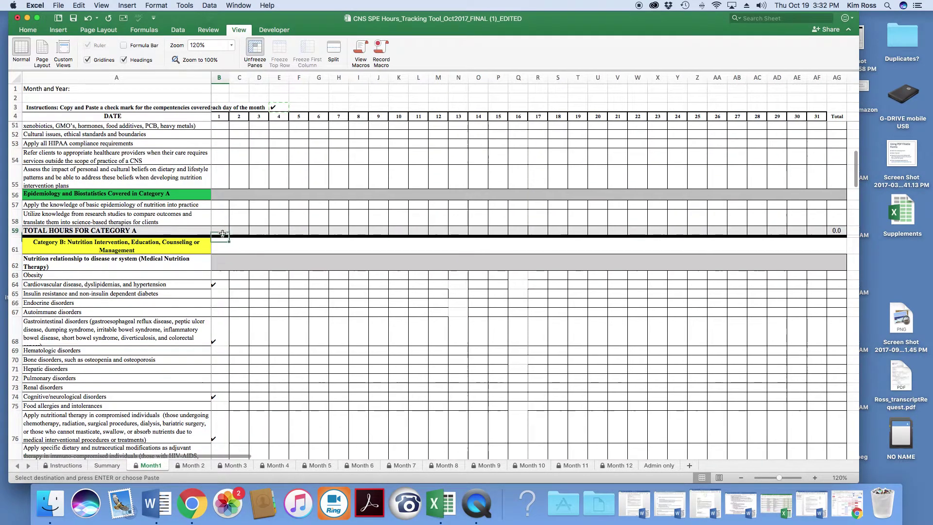
# Enter 2 Category A hours and 1 Category B hour for day 1.
pyautogui.click(222, 234)
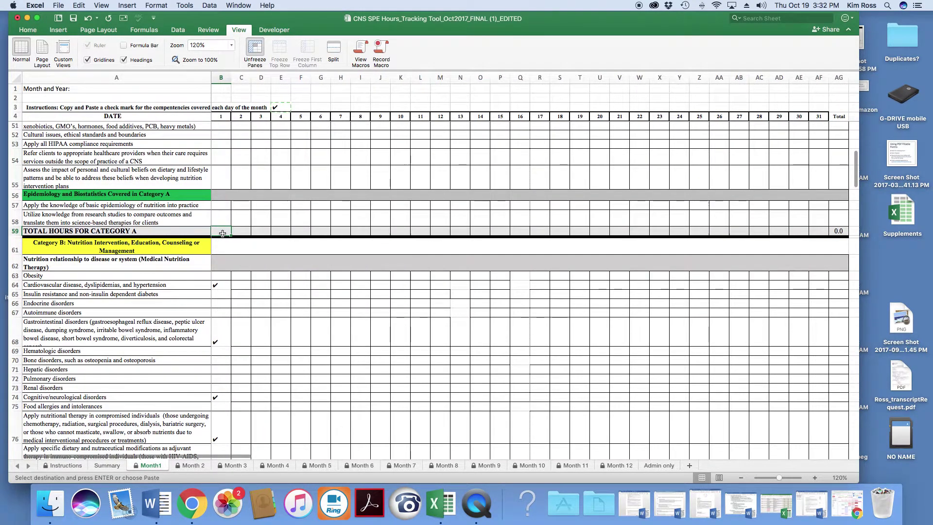
pyautogui.write('2')
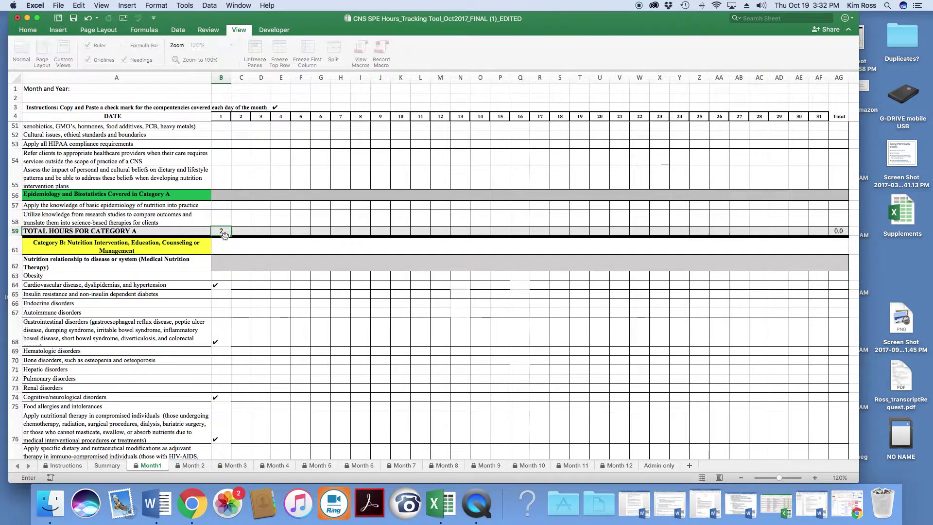
pyautogui.scroll(-3, 234, 249)
pyautogui.scroll(-15, 233, 249)
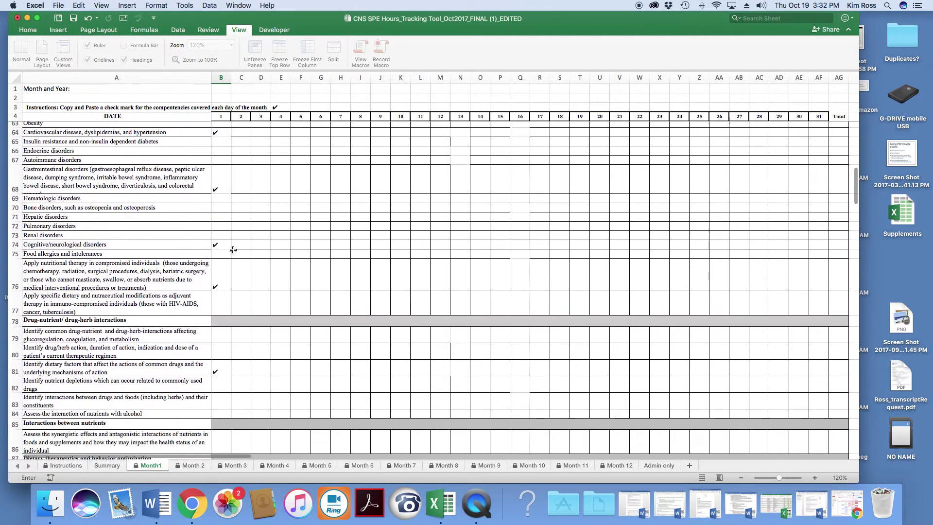
pyautogui.scroll(-5, 231, 248)
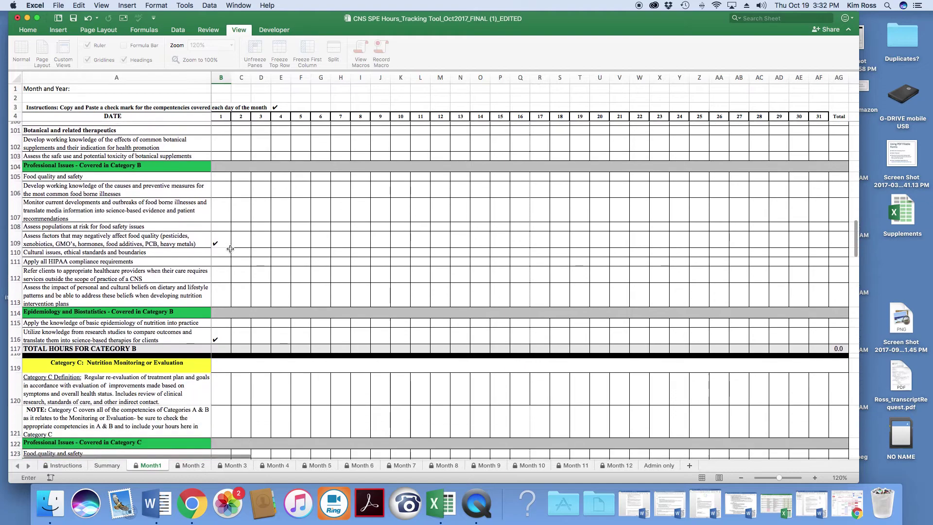
pyautogui.click(222, 320)
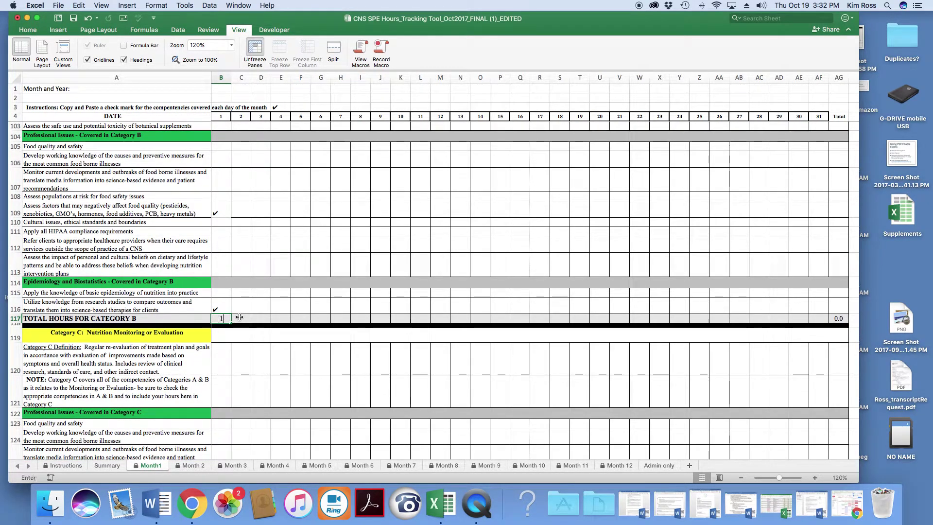
pyautogui.scroll(-4, 228, 273)
pyautogui.write('1')
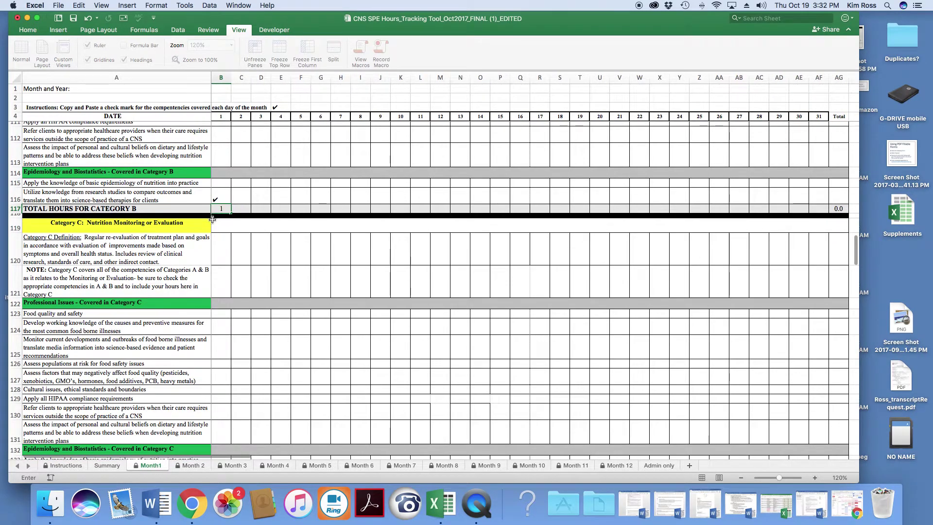
pyautogui.scroll(-3, 222, 296)
pyautogui.press('Return')
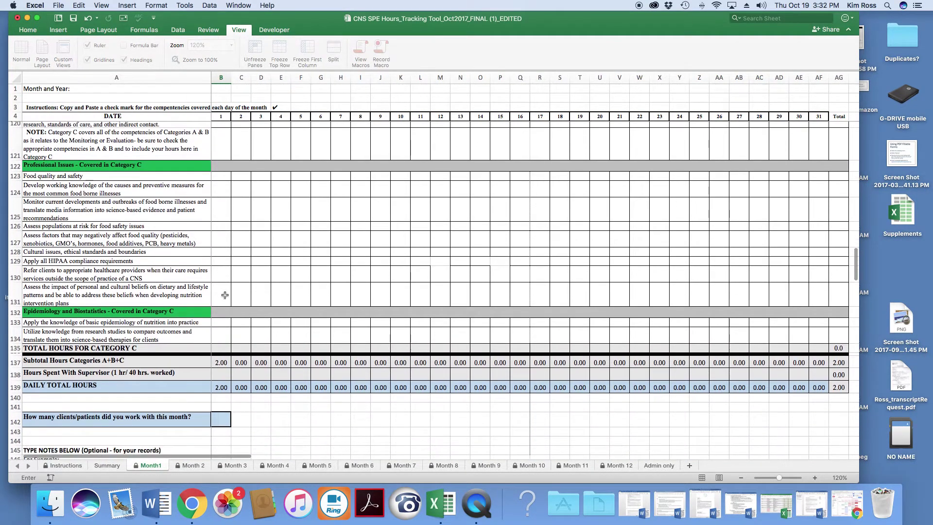
# Enter 0.5 Category C hours and 1 supervisor hour for day 1.
pyautogui.click(225, 348)
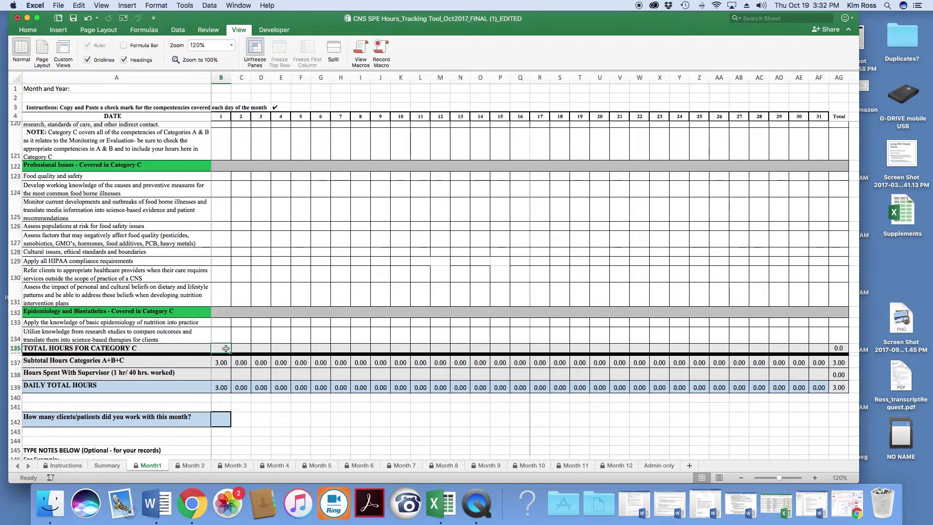
pyautogui.write('.5')
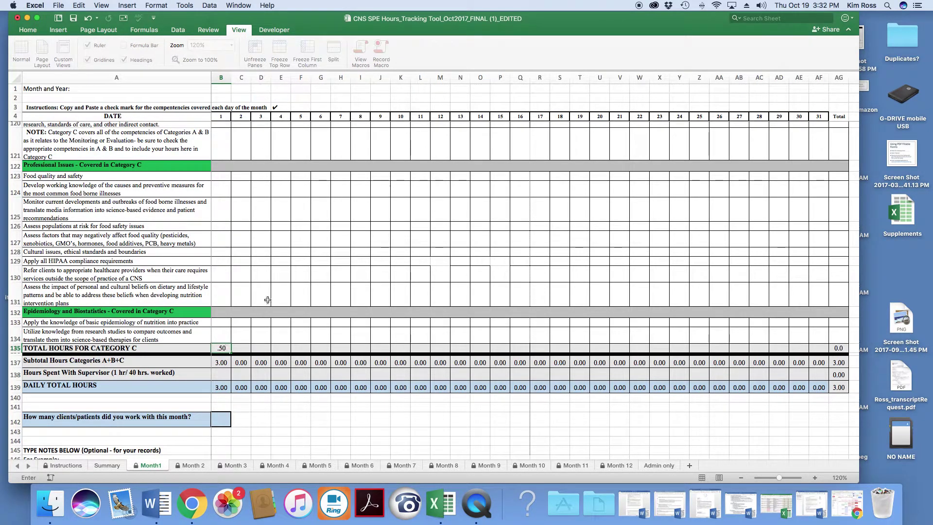
pyautogui.click(271, 286)
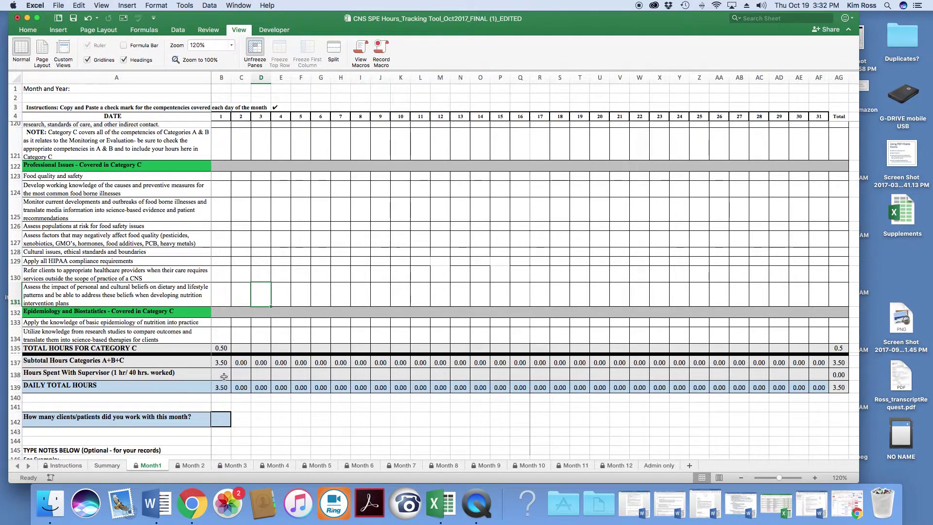
pyautogui.click(223, 376)
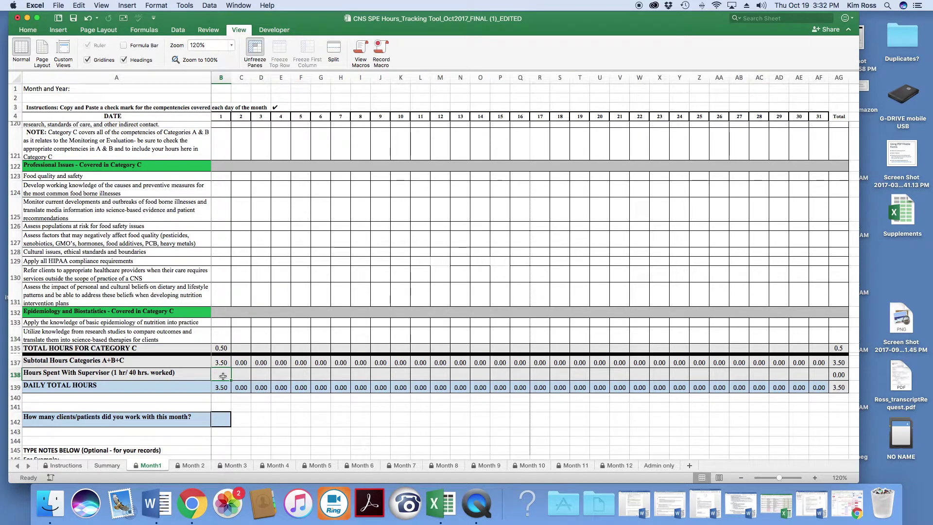
pyautogui.write('1')
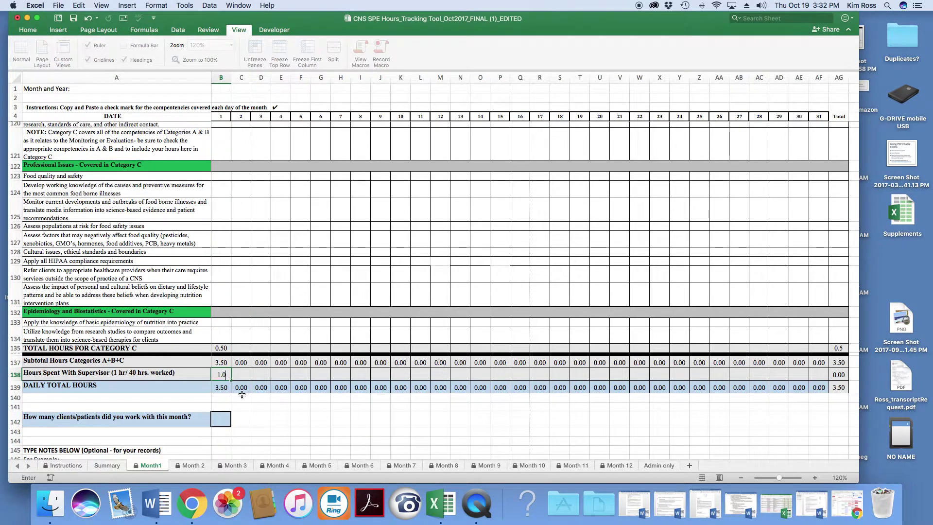
pyautogui.click(241, 397)
pyautogui.click(223, 421)
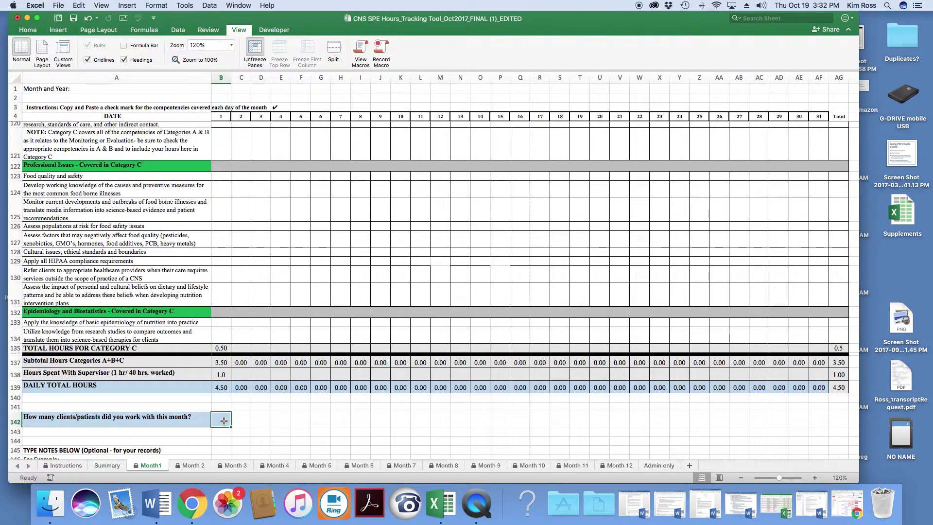
# Enter 3 in B142 for clients/patients, then scroll the sheet to check the 4.50-hour day-1 total.
pyautogui.write('3')
pyautogui.click(280, 421)
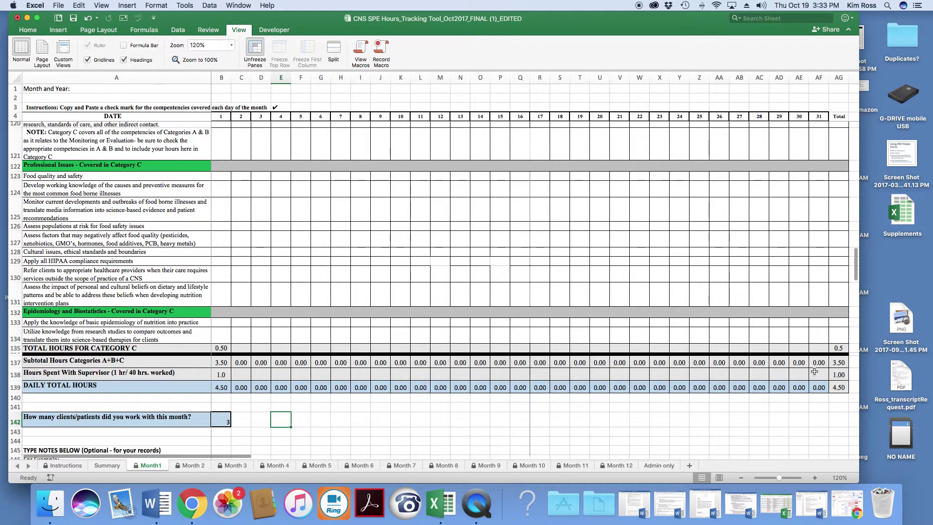
pyautogui.scroll(5, 811, 368)
pyautogui.scroll(15, 811, 367)
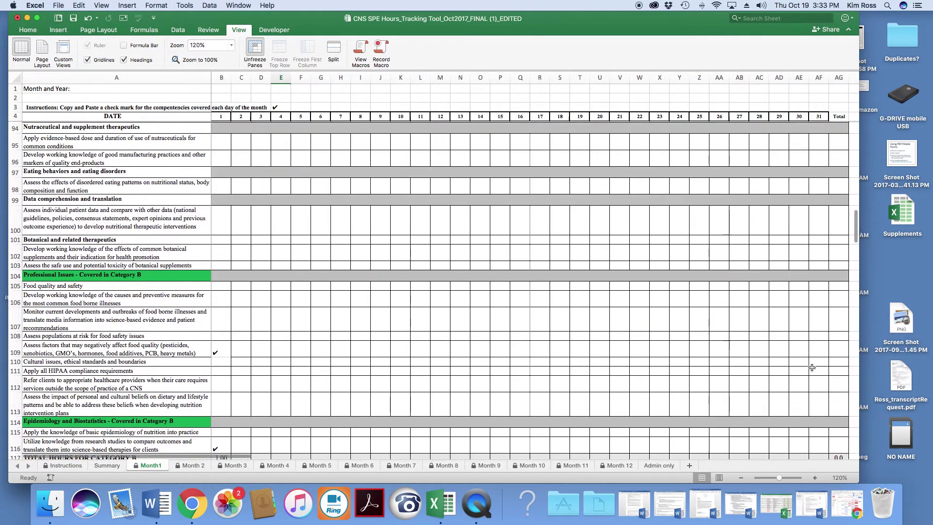
pyautogui.scroll(8, 811, 367)
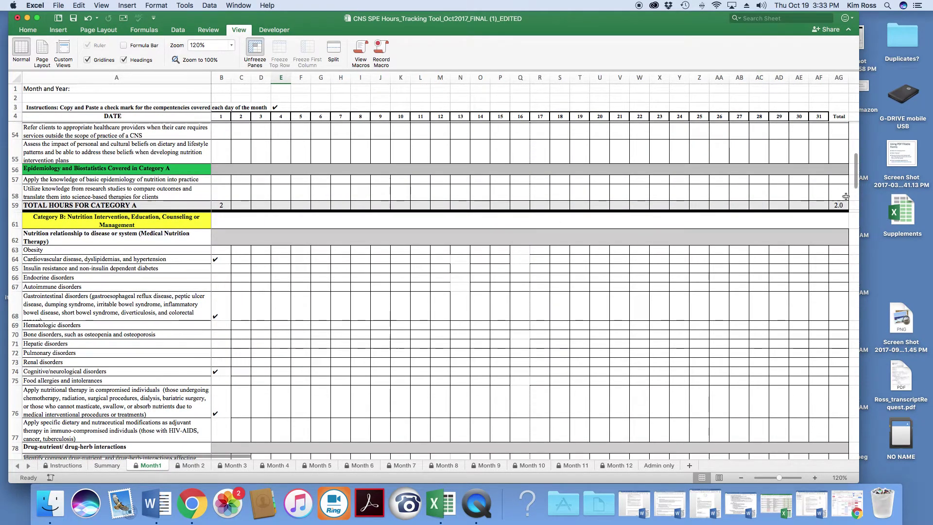
pyautogui.scroll(-20, 759, 291)
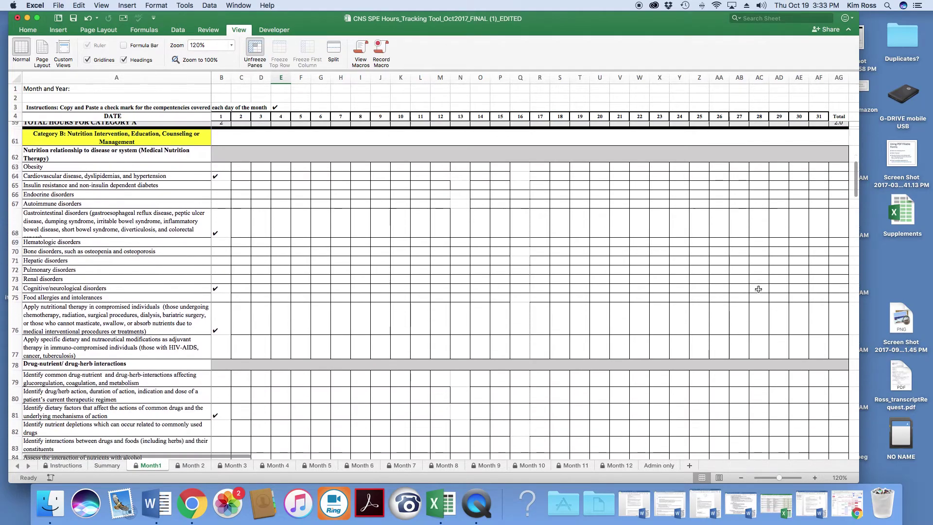
pyautogui.scroll(-20, 758, 290)
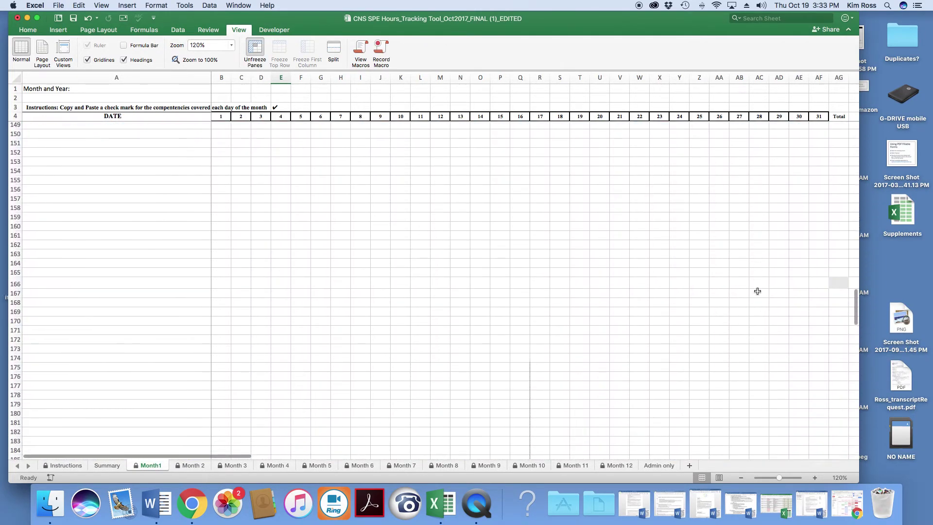
pyautogui.scroll(10, 756, 292)
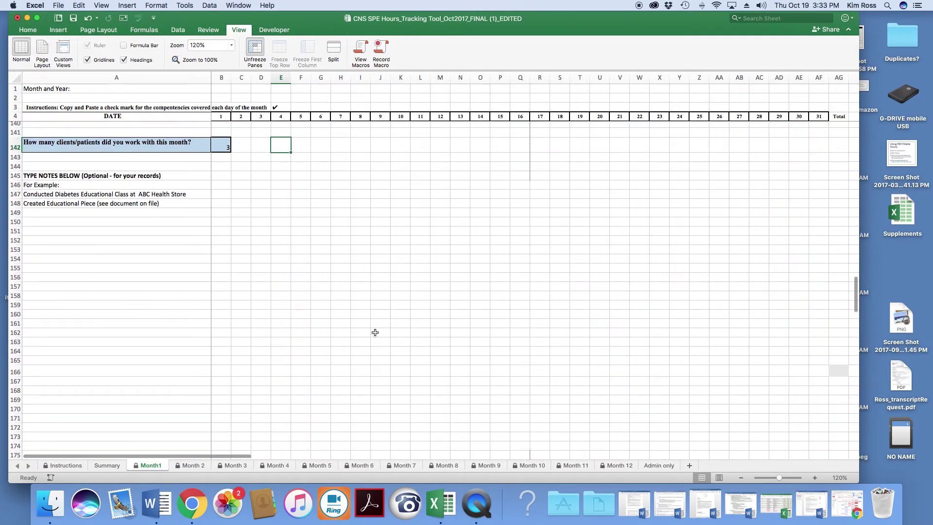
# Review the Summary totals: Cat A 2, B 1, C 1, supervisor 1, total 5, 3 clients.
pyautogui.click(107, 465)
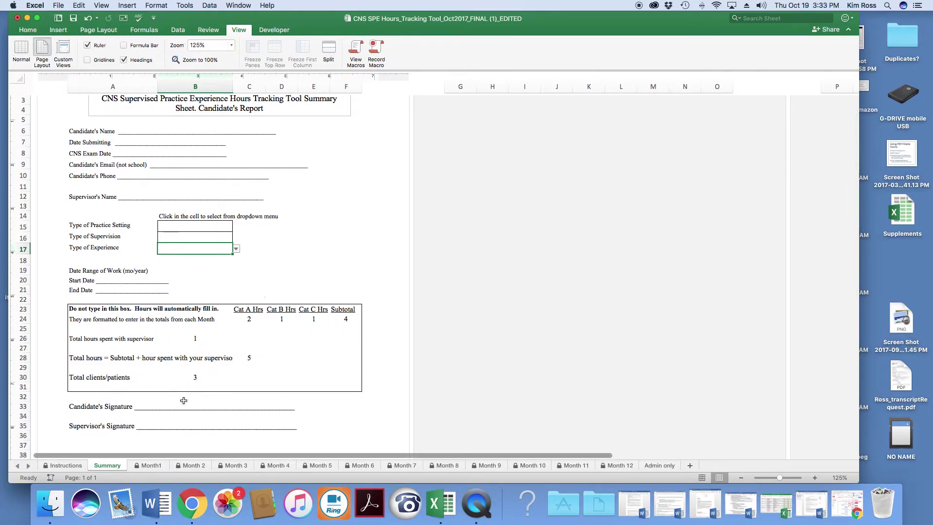
pyautogui.scroll(1, 356, 358)
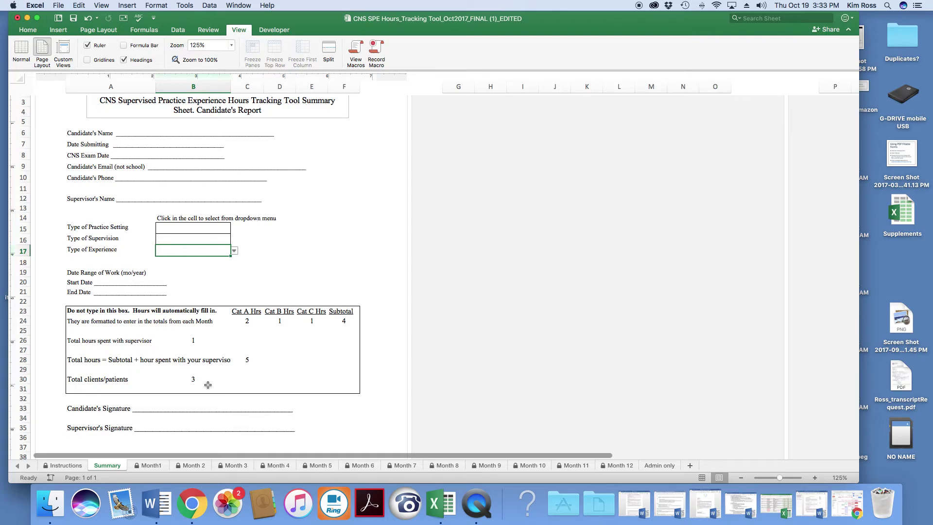
pyautogui.scroll(3, 207, 385)
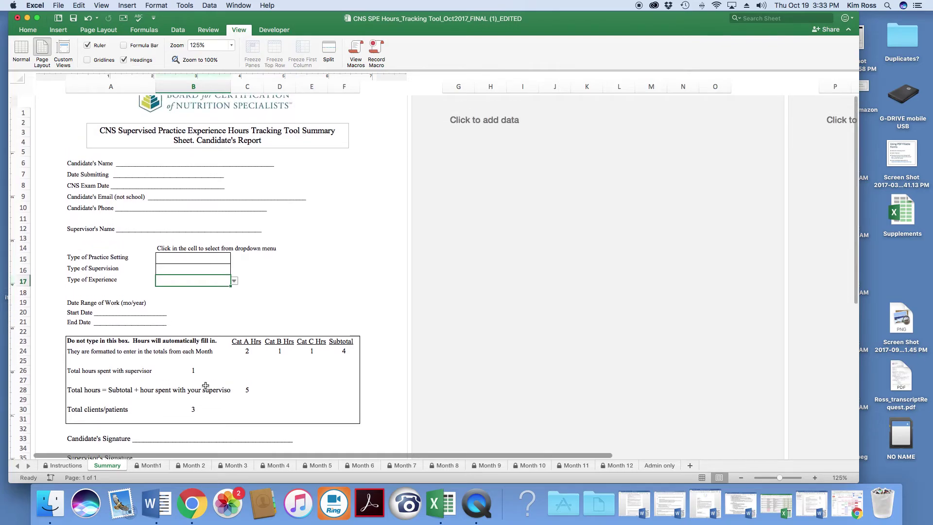
# Go back to Month1 and scroll up through the checked day-1 competencies and 1.00 Category B total.
pyautogui.click(151, 465)
pyautogui.scroll(10, 182, 435)
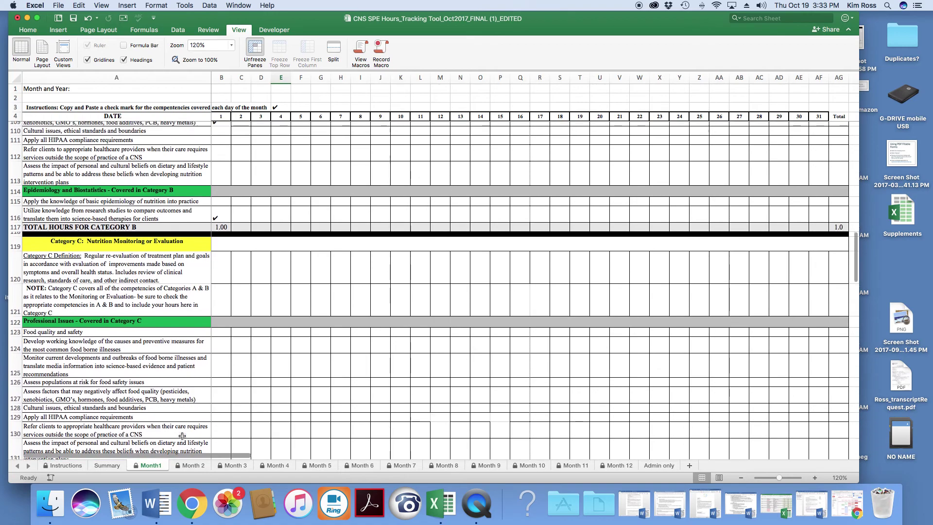
pyautogui.scroll(1, 182, 435)
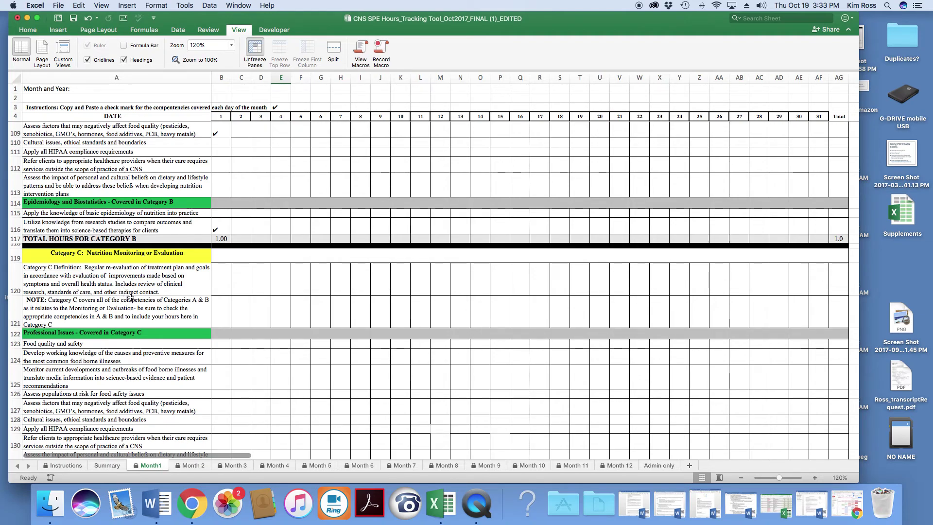
pyautogui.scroll(15, 135, 300)
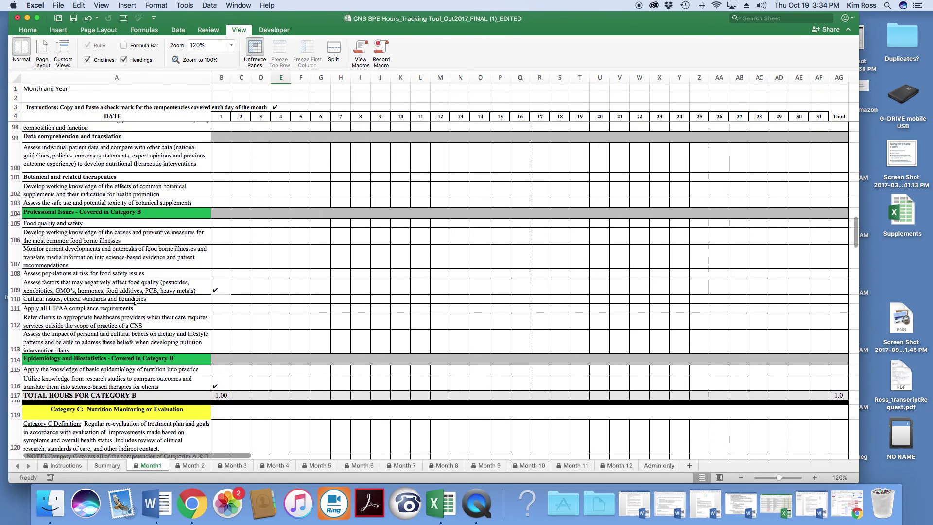